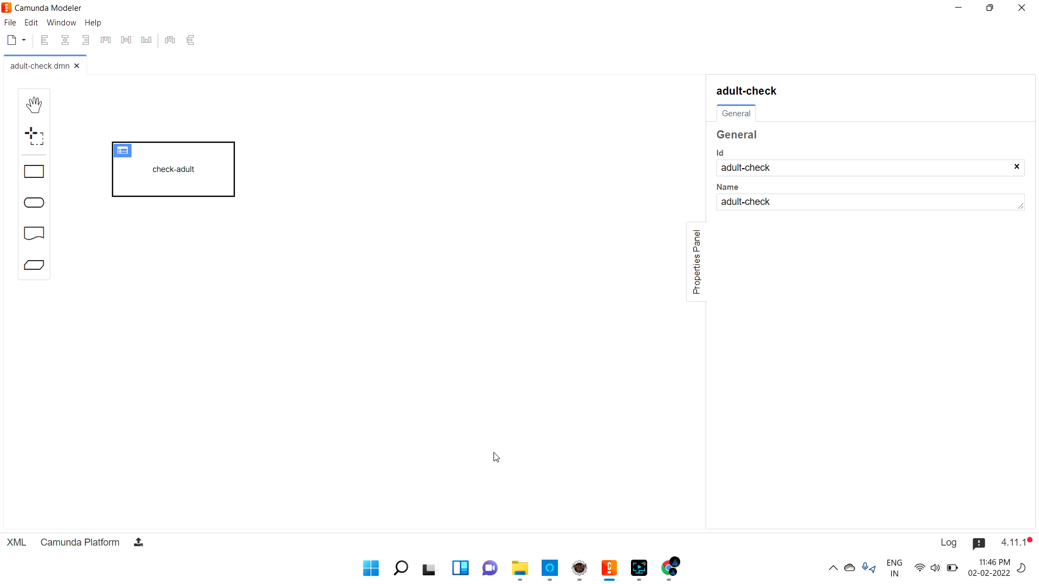
Create a new Camunda Platform BPMN diagram, diagram_2.bpmn, and select its start event
left_click(10, 24)
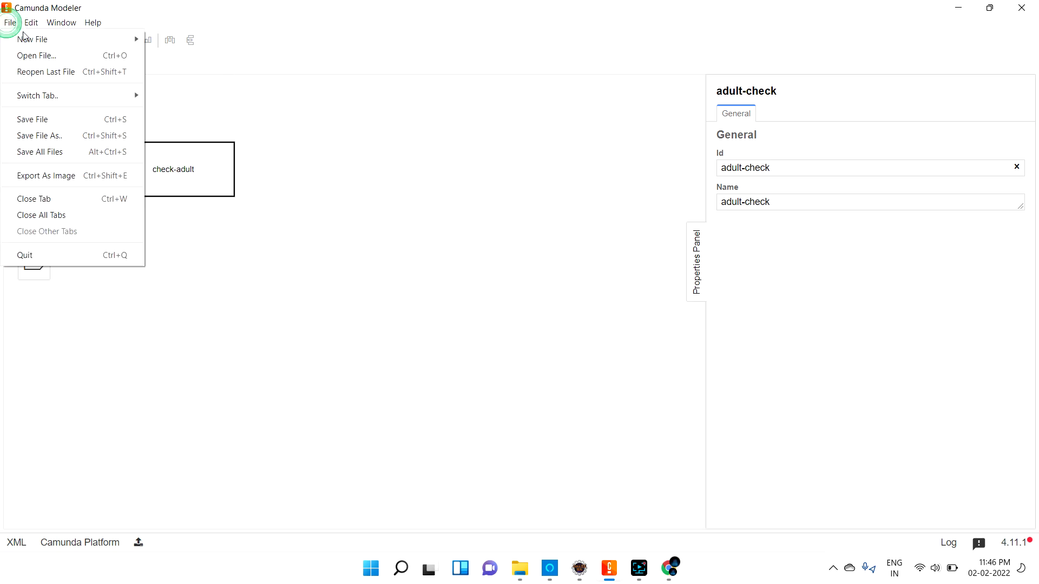
mouse_move(33, 42)
left_click(184, 42)
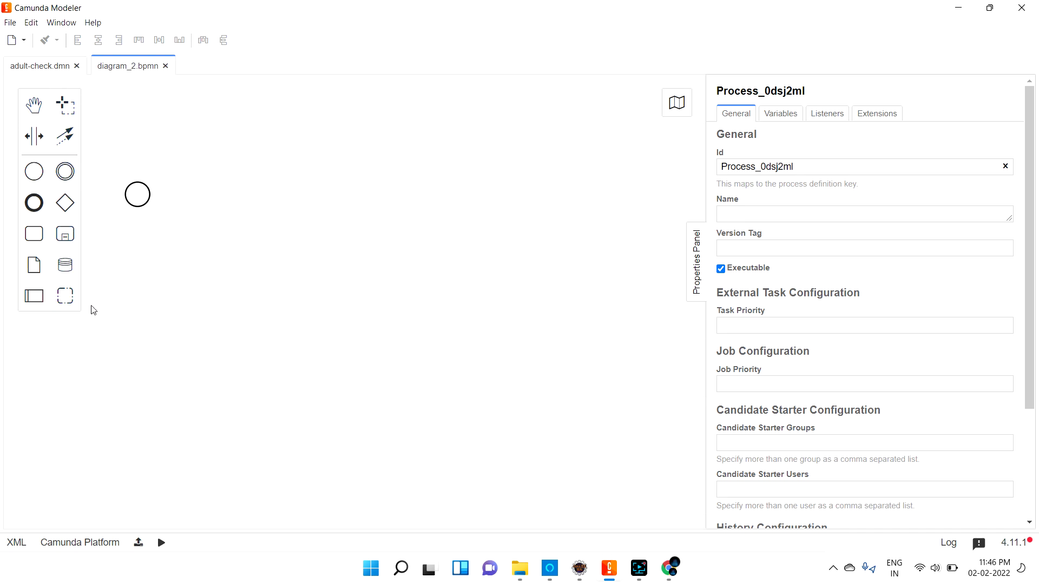
left_click(136, 193)
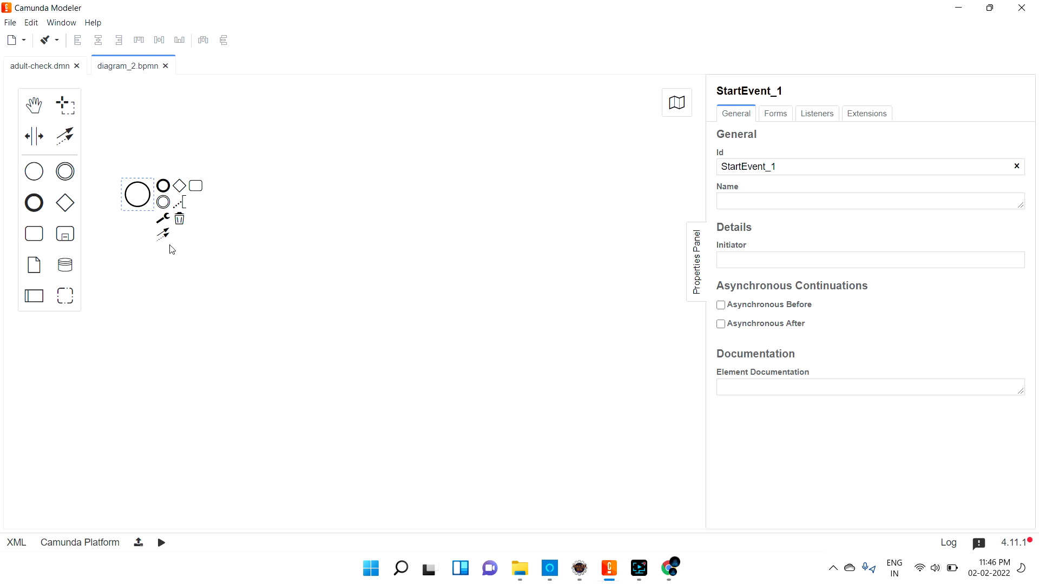
Append a task after the start event and bring up its change-type menu
left_click(197, 189)
left_click(256, 277)
left_click(220, 198)
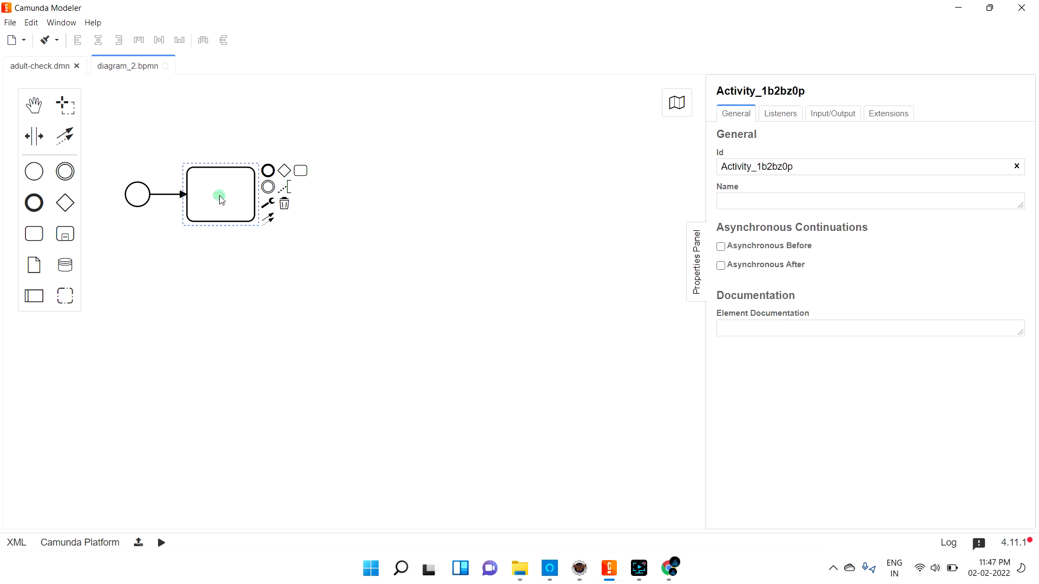
left_click(268, 204)
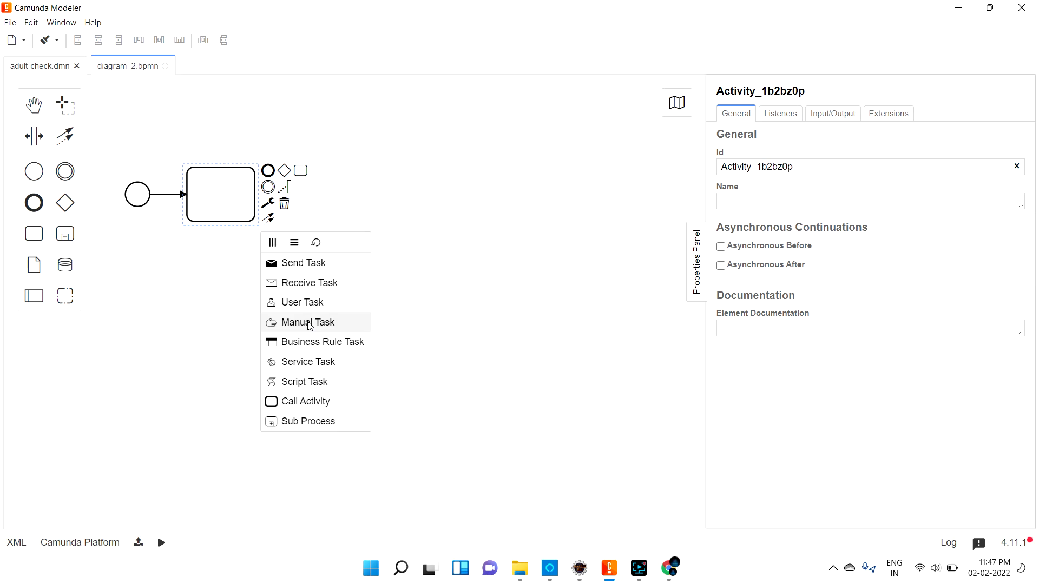
Make the task a service task, append an end event, and select the process
left_click(287, 369)
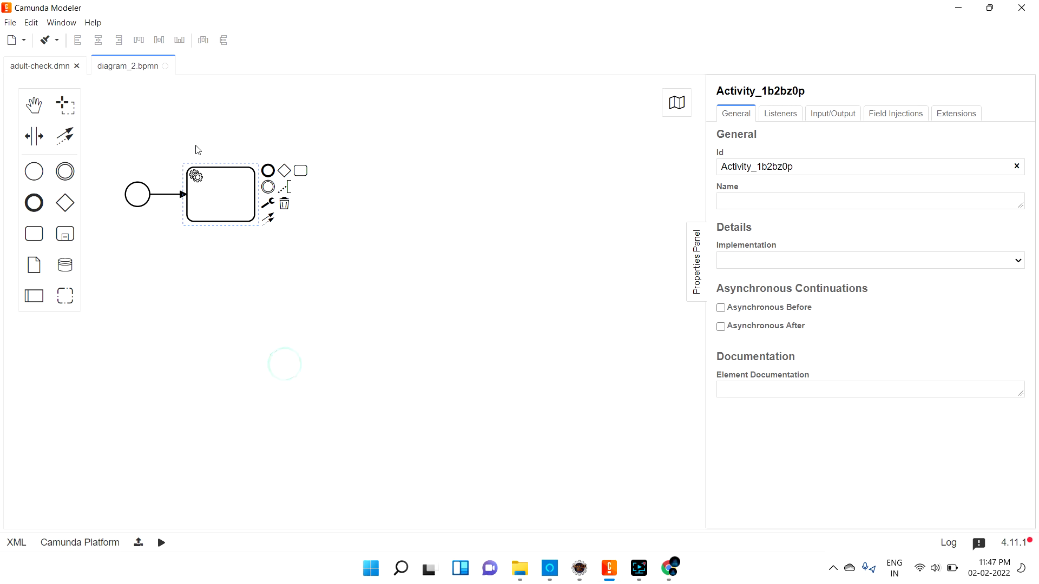
left_click(268, 171)
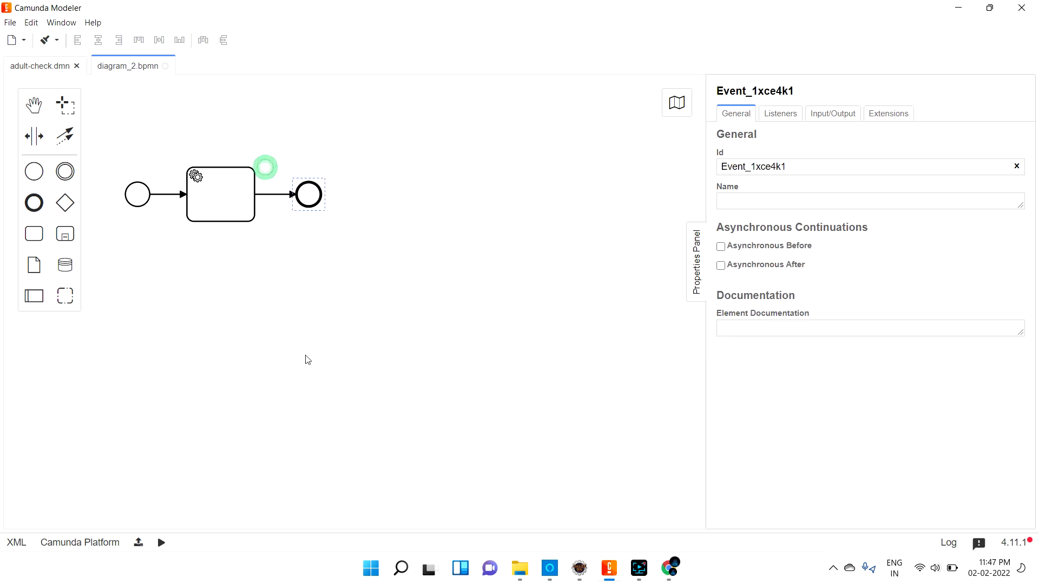
left_click(222, 192)
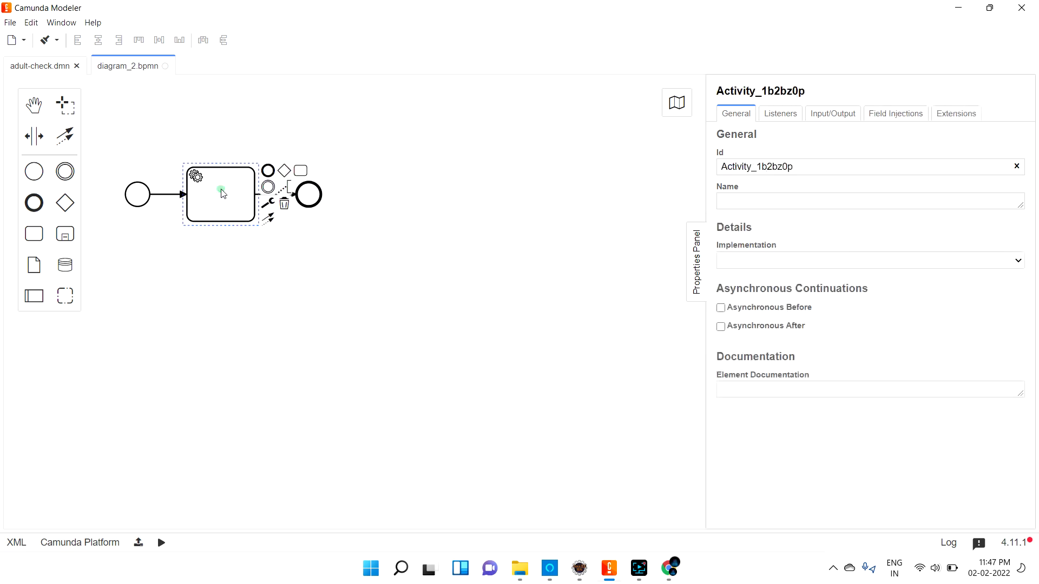
left_click(196, 282)
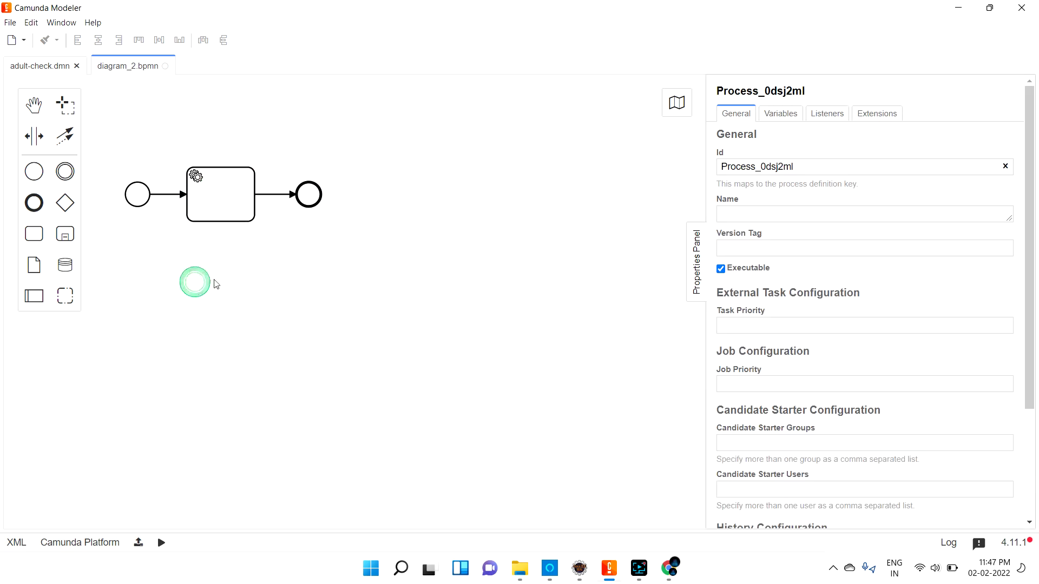
Replace the Process_0dsj2ml Id with tasks-learning and paste it as the process Name
double_click(811, 167)
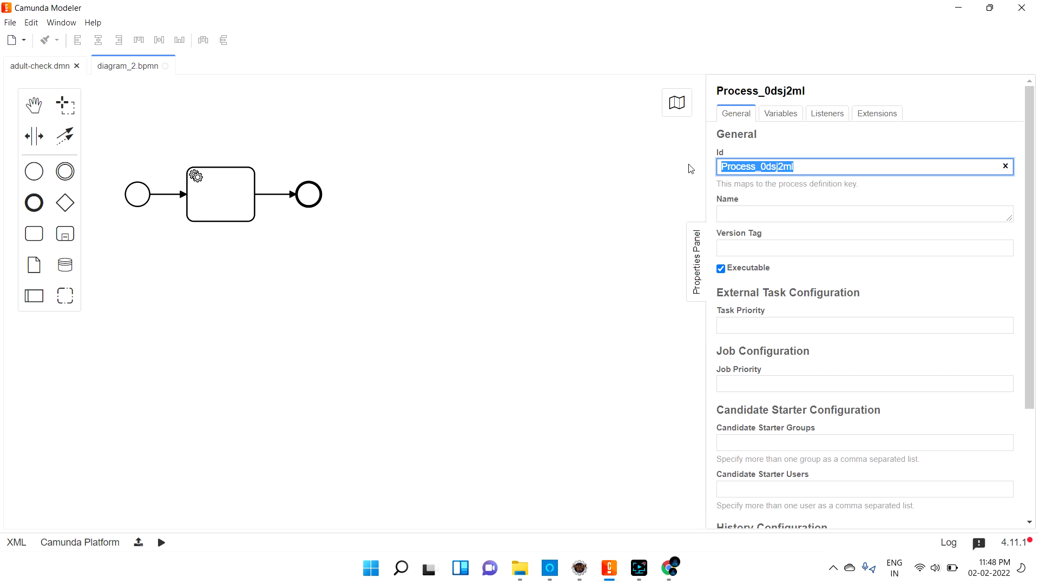
type("tasks-sam")
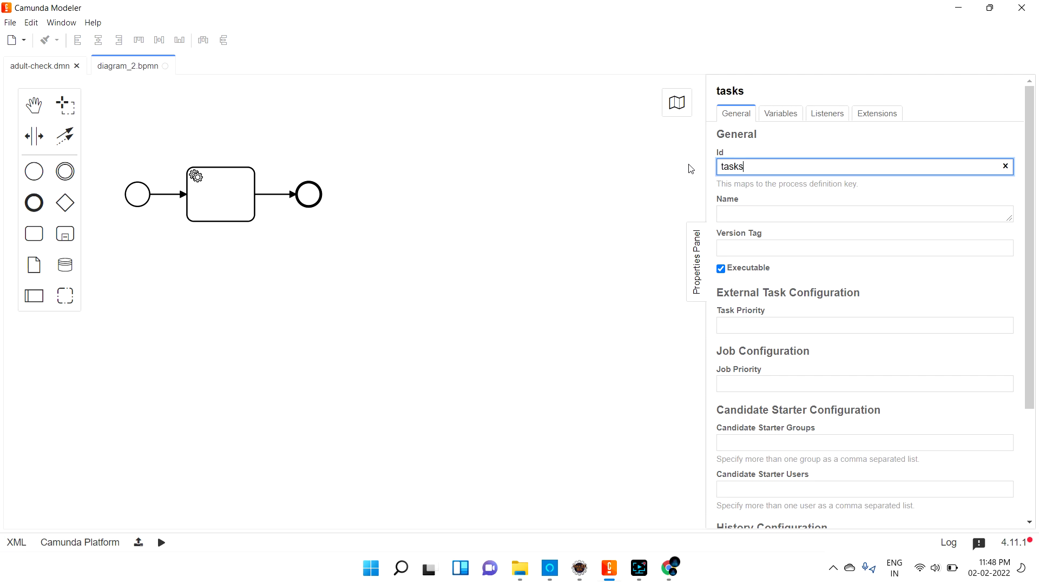
key("BackSpace")
key("BackSpace")
type("learning")
key("ctrl+a")
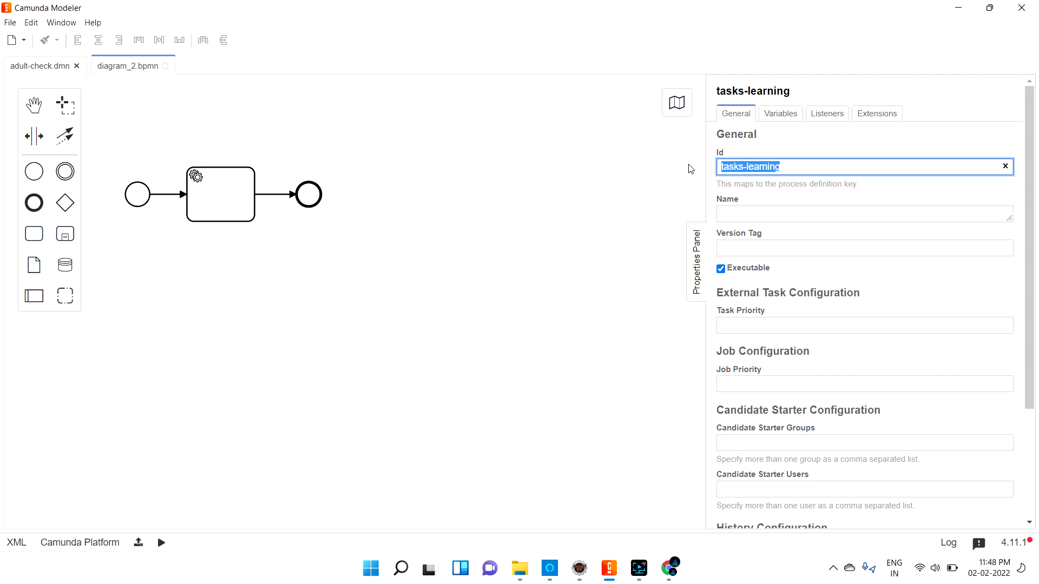
key("ctrl+c")
left_click(747, 214)
key("ctrl+v")
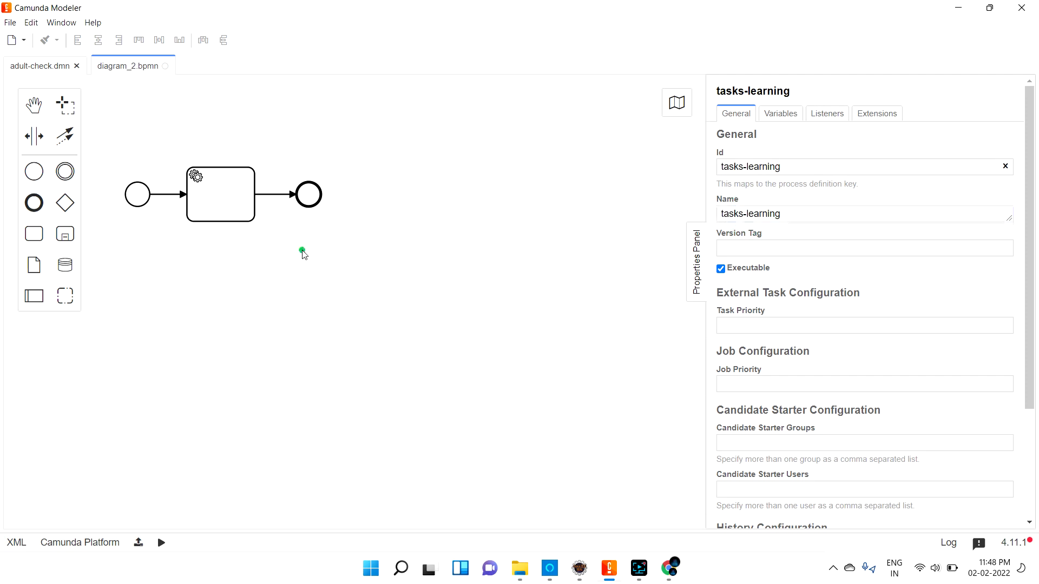
left_click(226, 194)
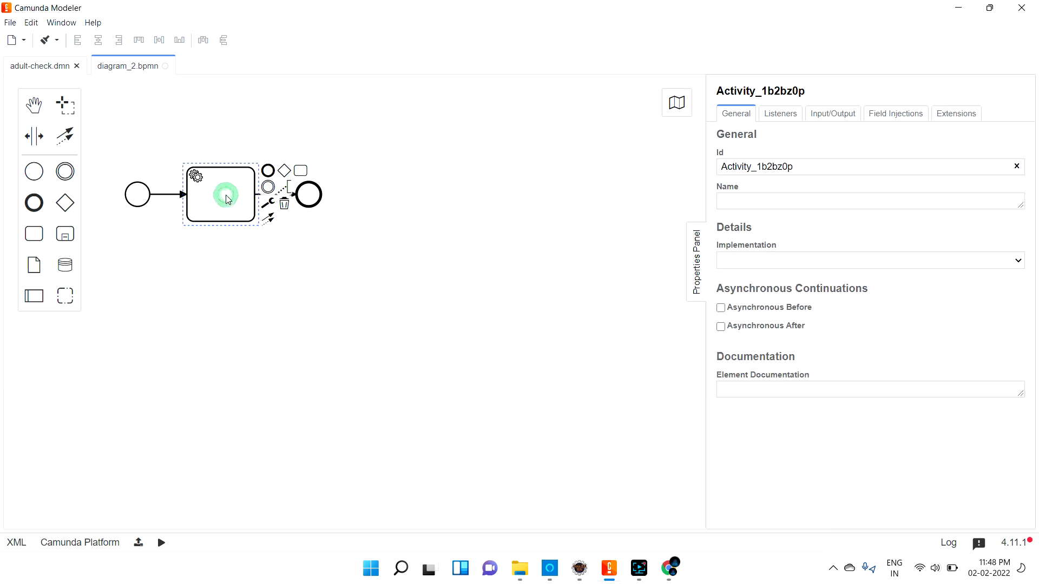
Set the service task's Id to welcome-msg and paste it into its Name
double_click(812, 167)
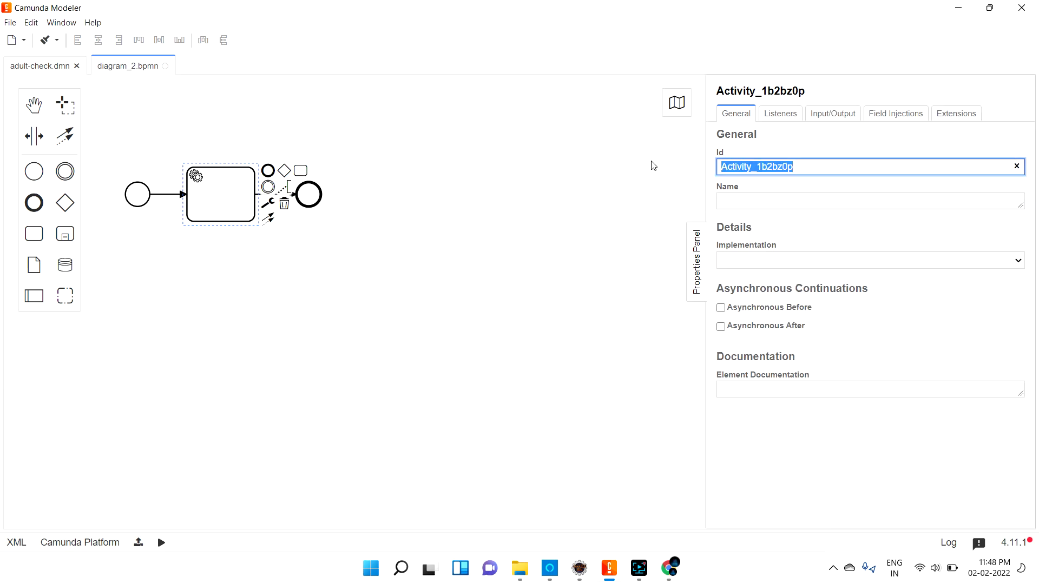
type("welcome-")
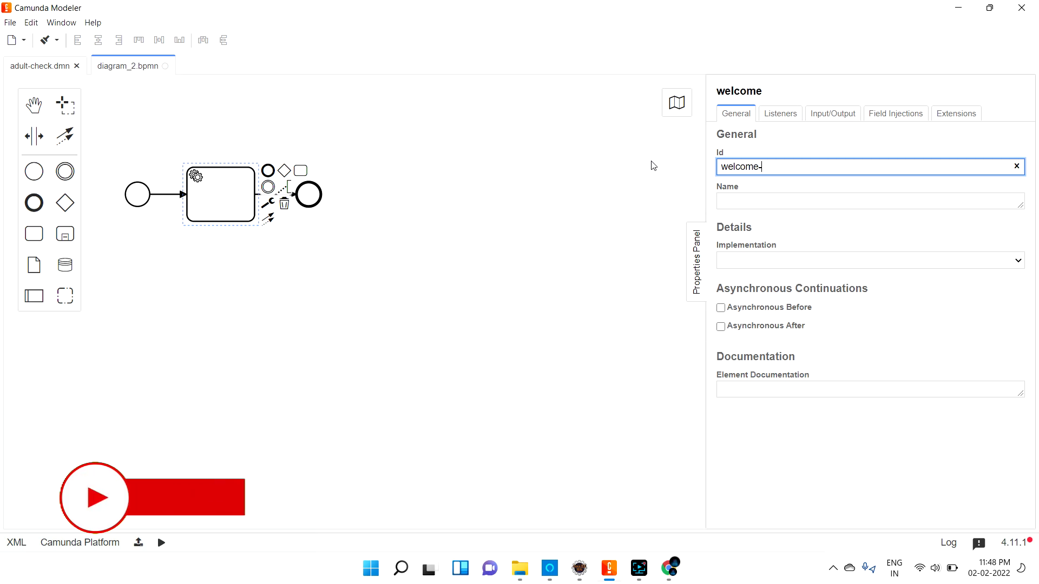
type("msg")
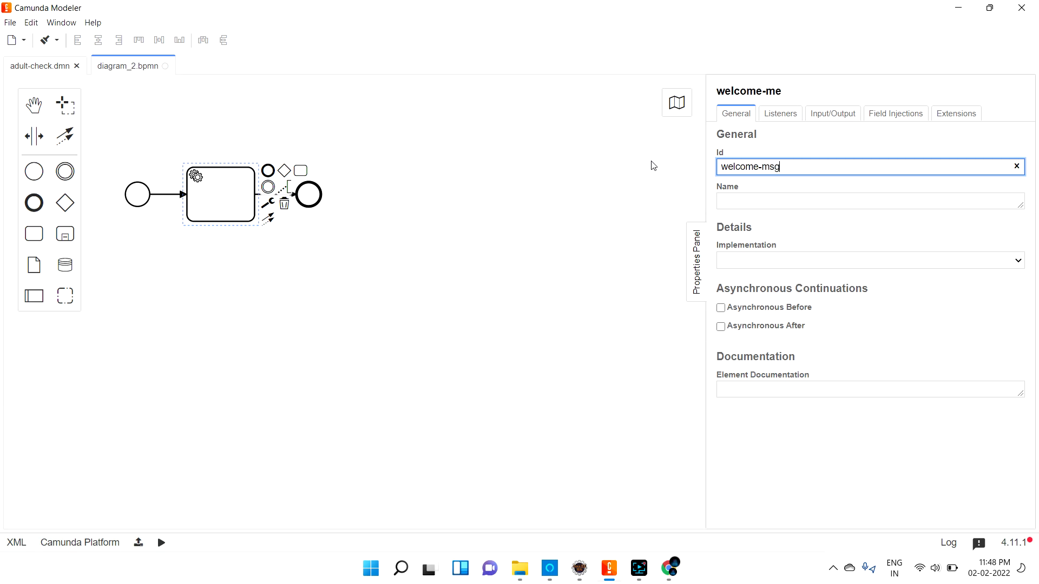
key("ctrl+a")
left_click(747, 203)
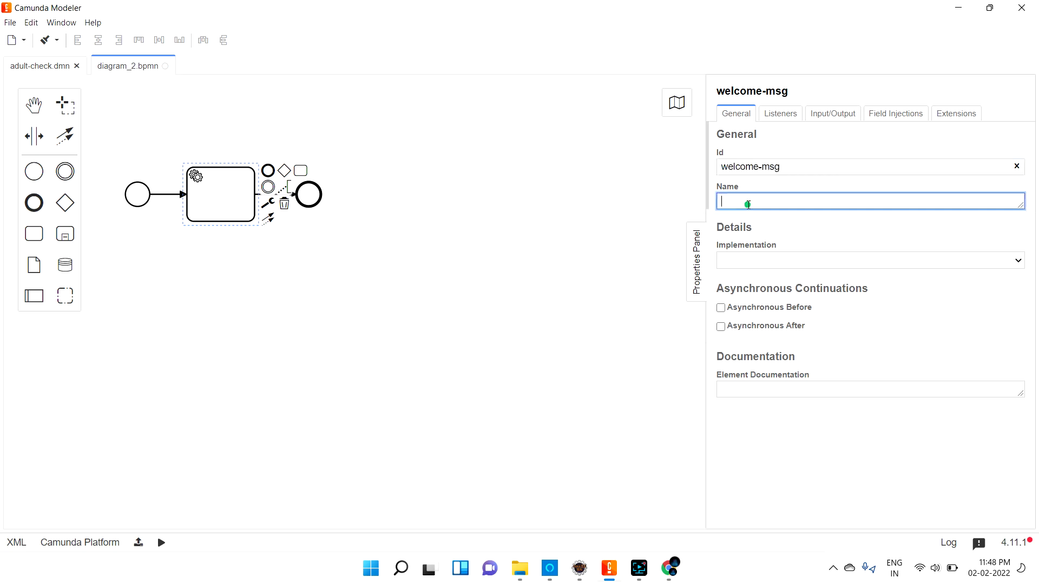
key("ctrl+v")
Correct the task's Id and Name to welcome-task, then save under a new name
double_click(771, 167)
type("task")
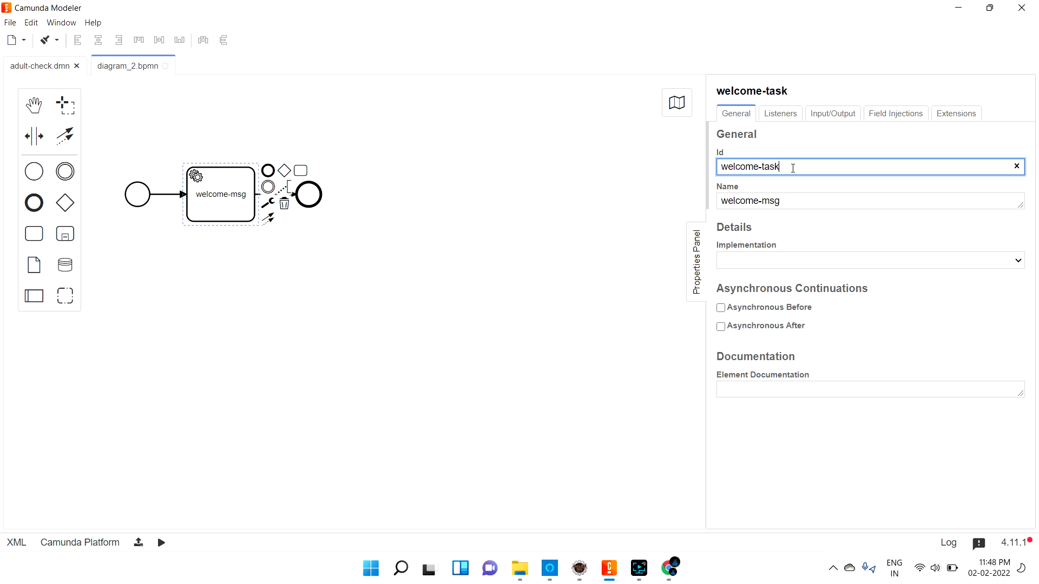
key("ctrl+a")
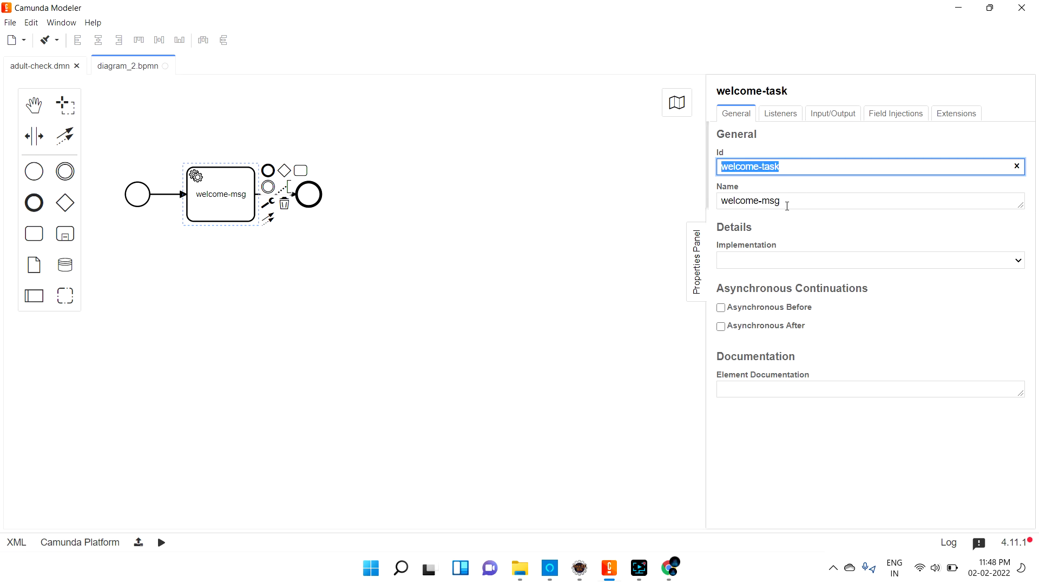
left_click(790, 200)
key("ctrl+a")
key("ctrl+v")
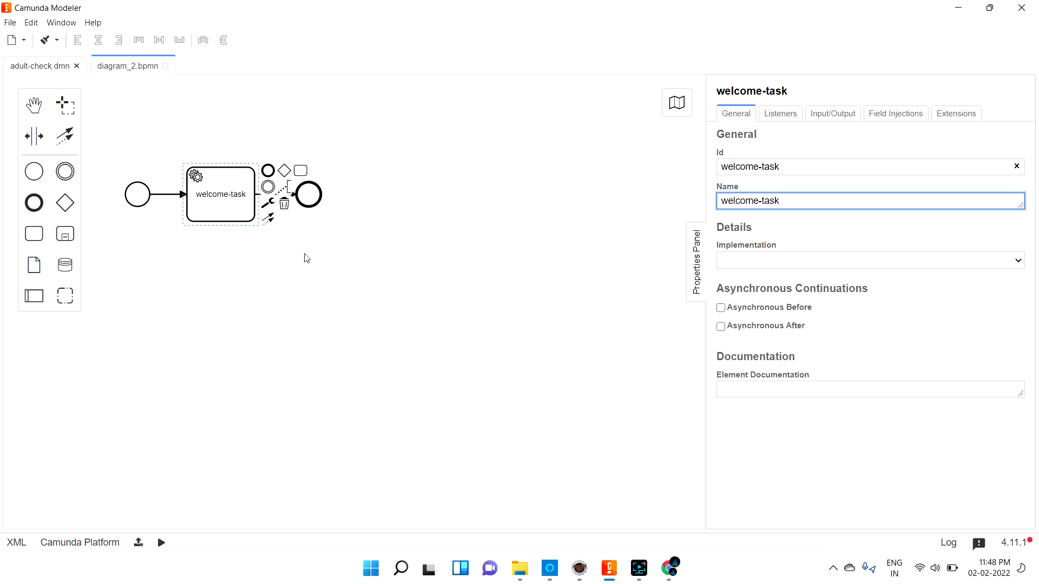
key("ctrl+s")
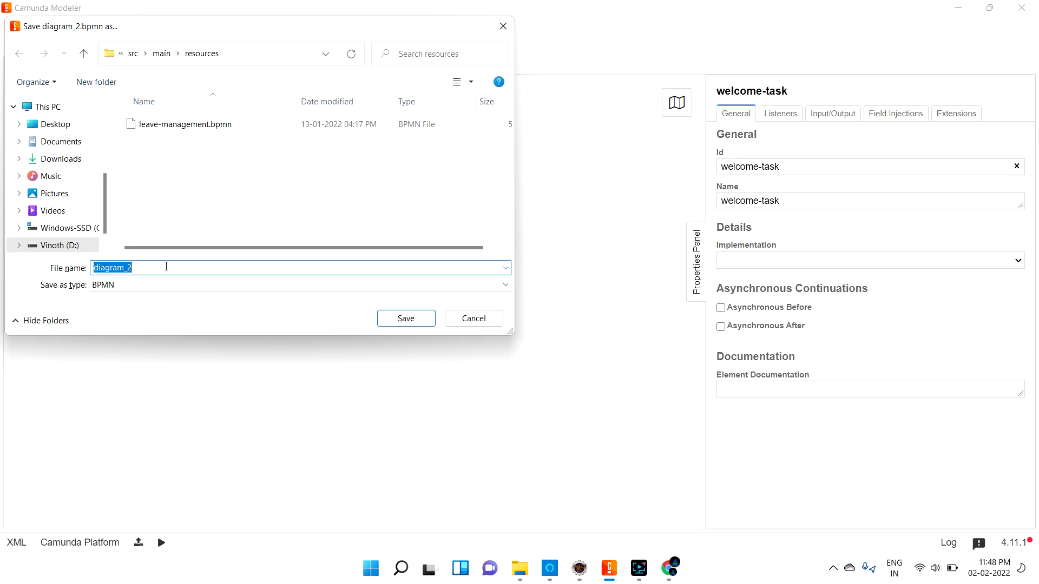
Save the diagram as task-learning.bpmn in src/main/resources
type("task-learning")
left_click(406, 319)
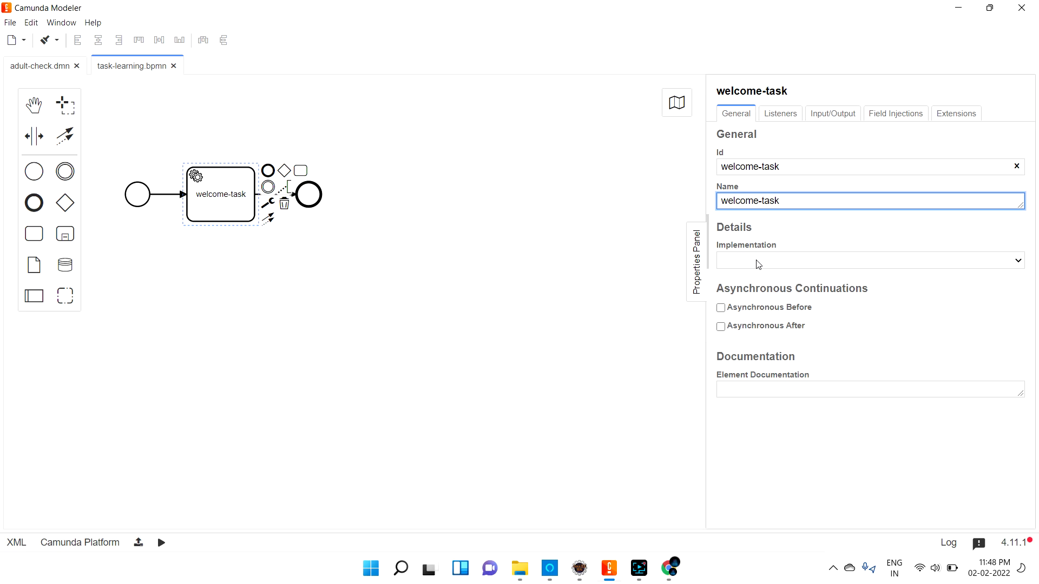
Set welcome-task's implementation type to Java Class
left_click(798, 262)
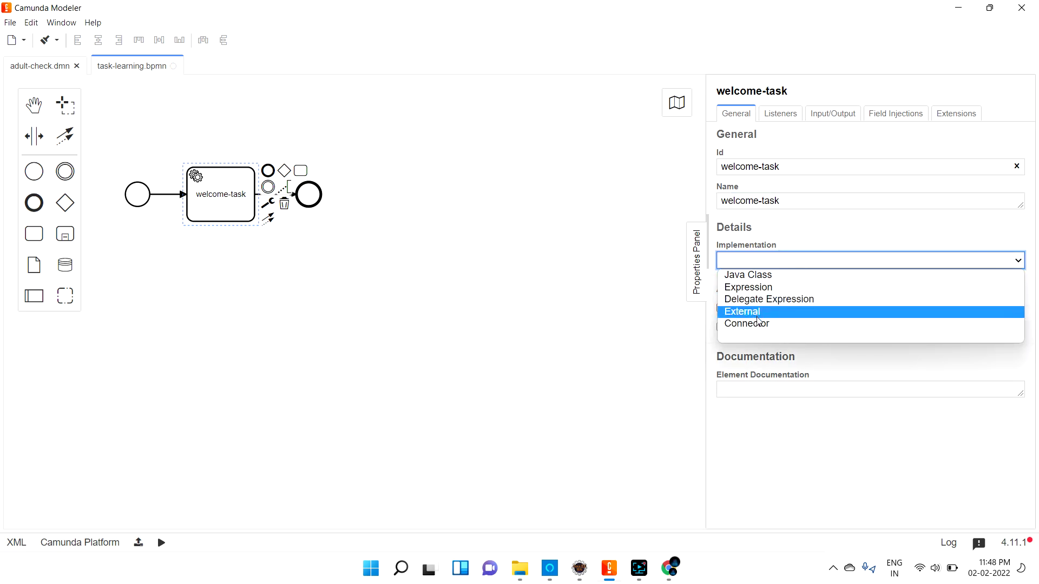
left_click(750, 277)
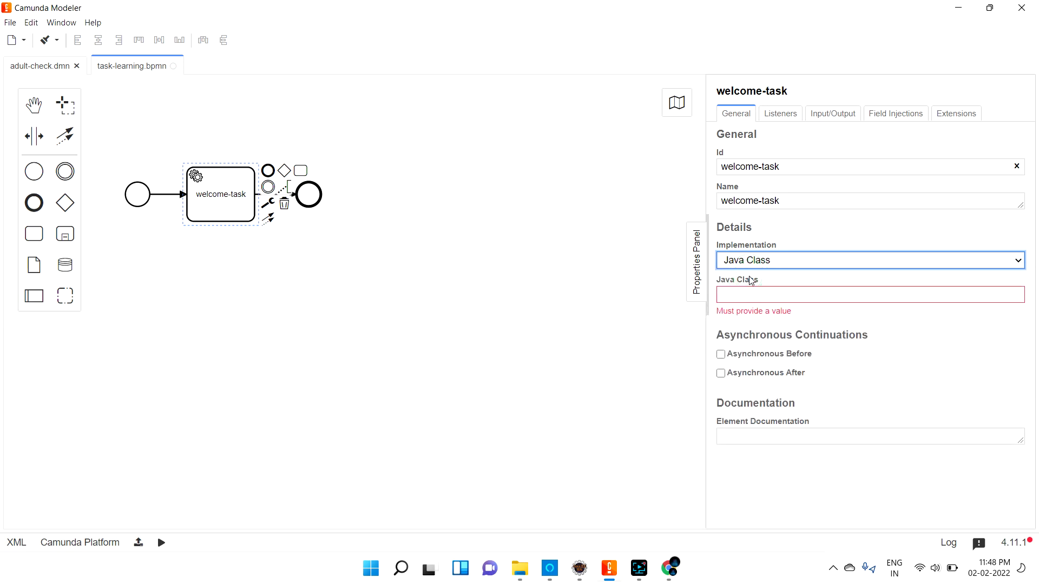
left_click(750, 263)
left_click(749, 263)
left_click(723, 281)
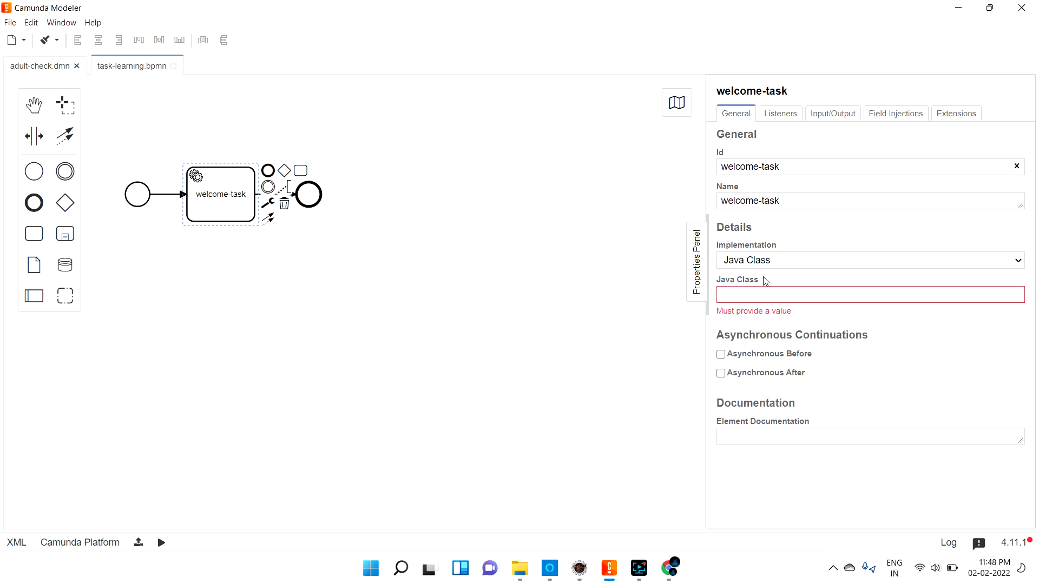
left_click(723, 310)
left_click(749, 298)
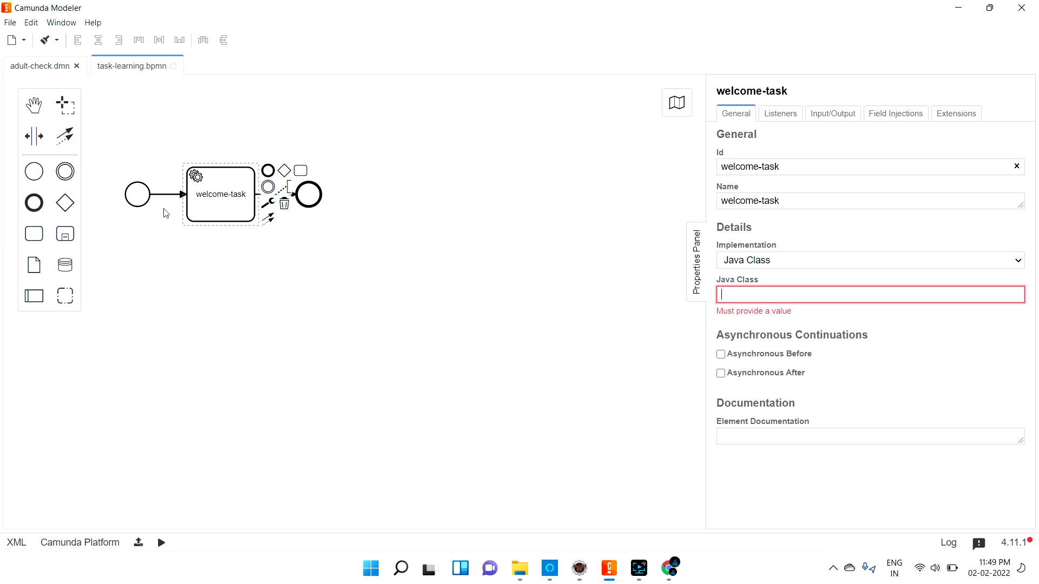
Review the start event, welcome-task and end event, then switch to Eclipse
left_click(137, 200)
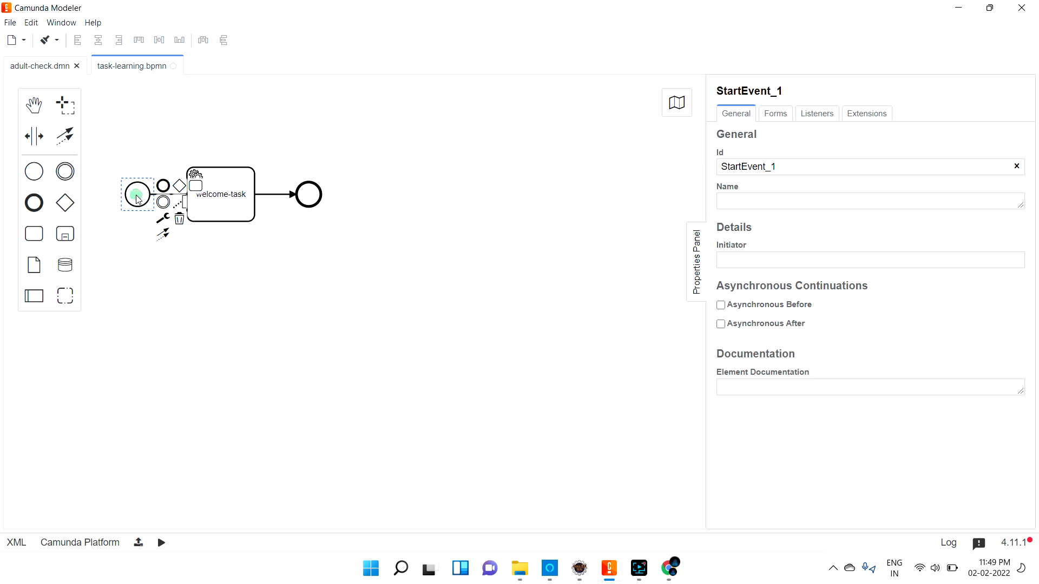
left_click(225, 204)
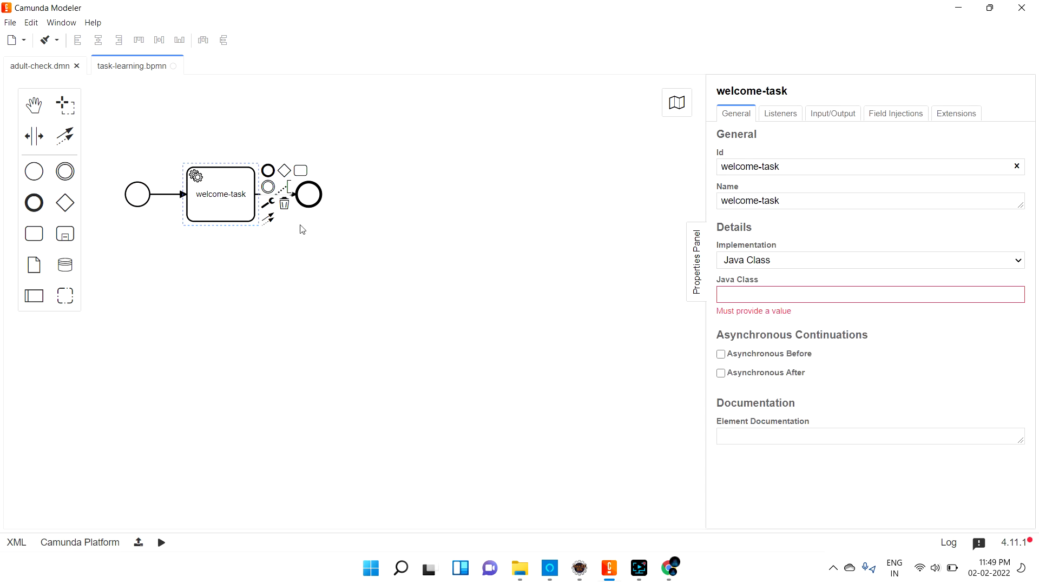
left_click(309, 190)
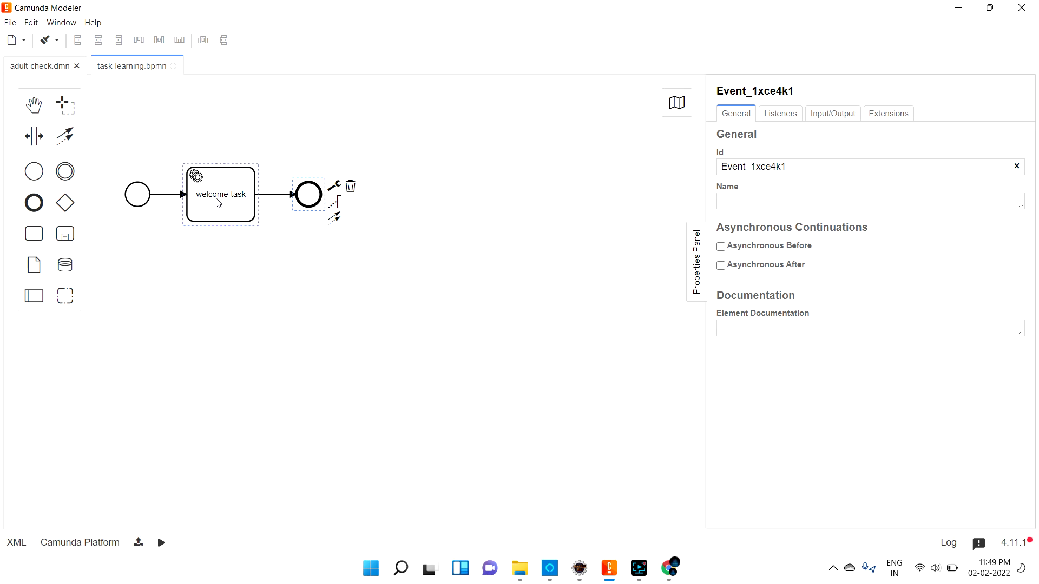
left_click(230, 204)
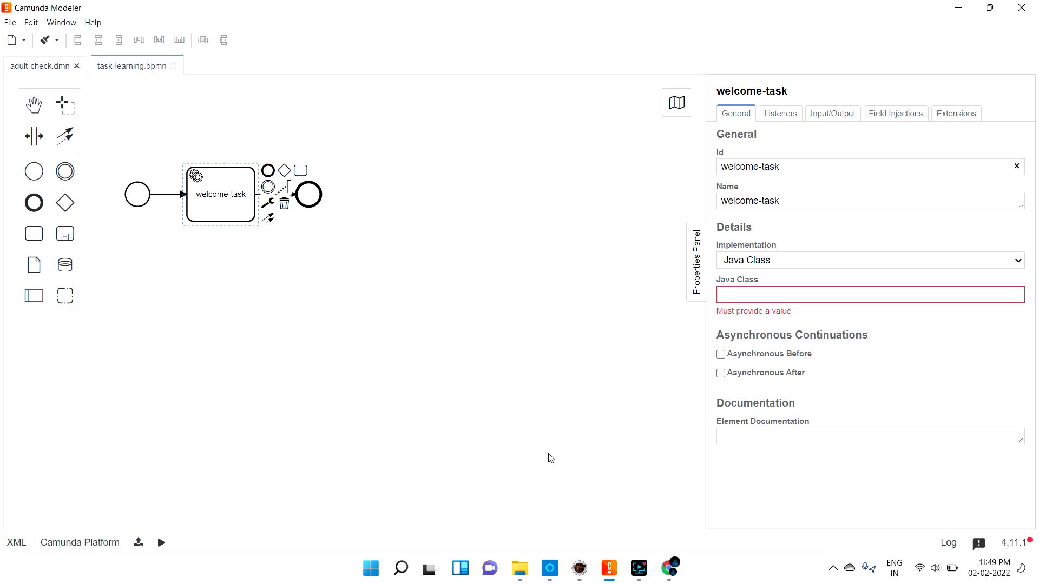
left_click(578, 570)
Refresh the leave-worflow-engine project so task-learning.bpmn shows under src/main/resources
left_click(469, 110)
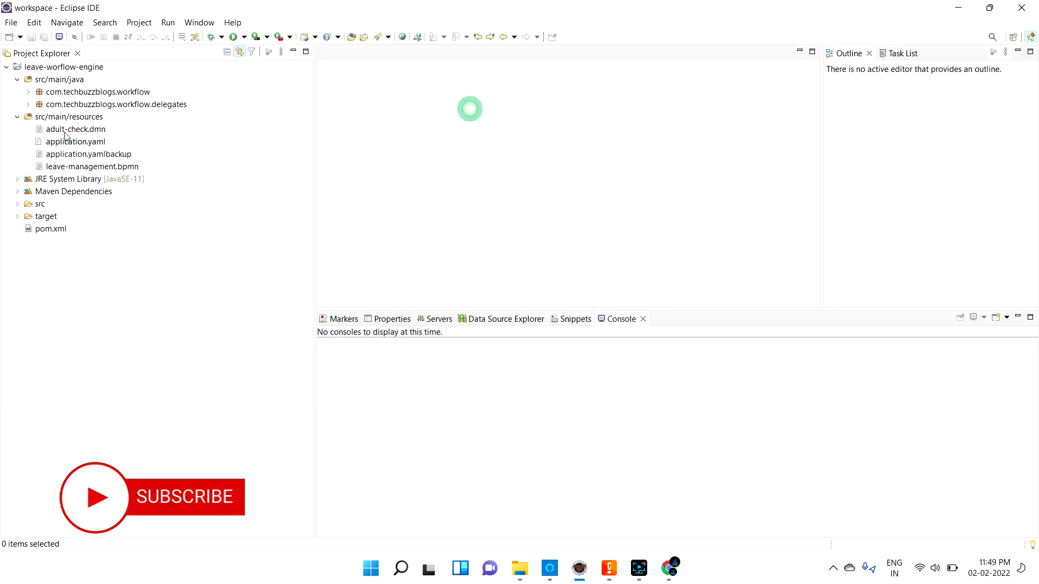
left_click(17, 117)
left_click(63, 66)
left_click(17, 117)
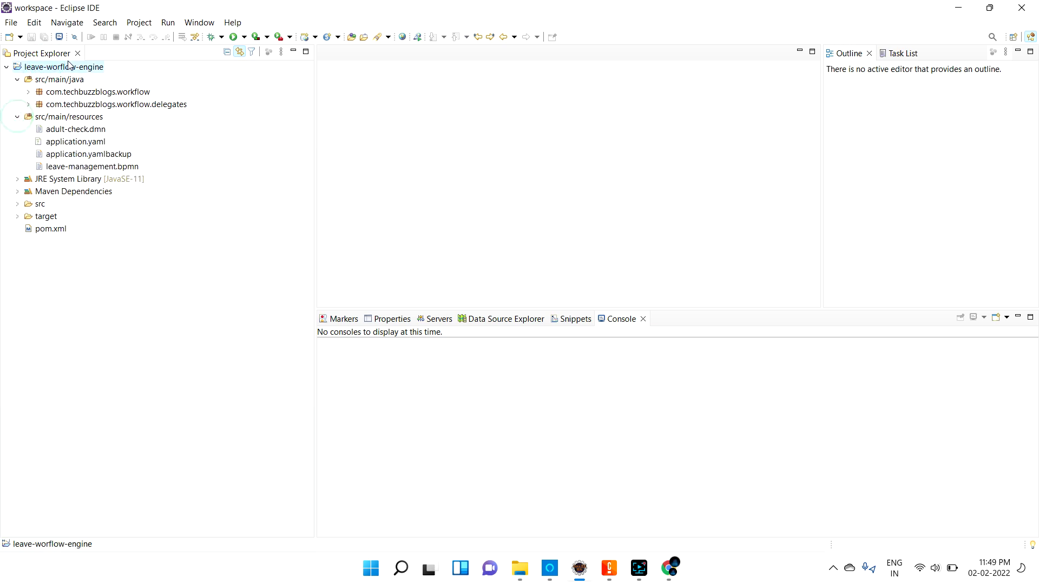
key("F5")
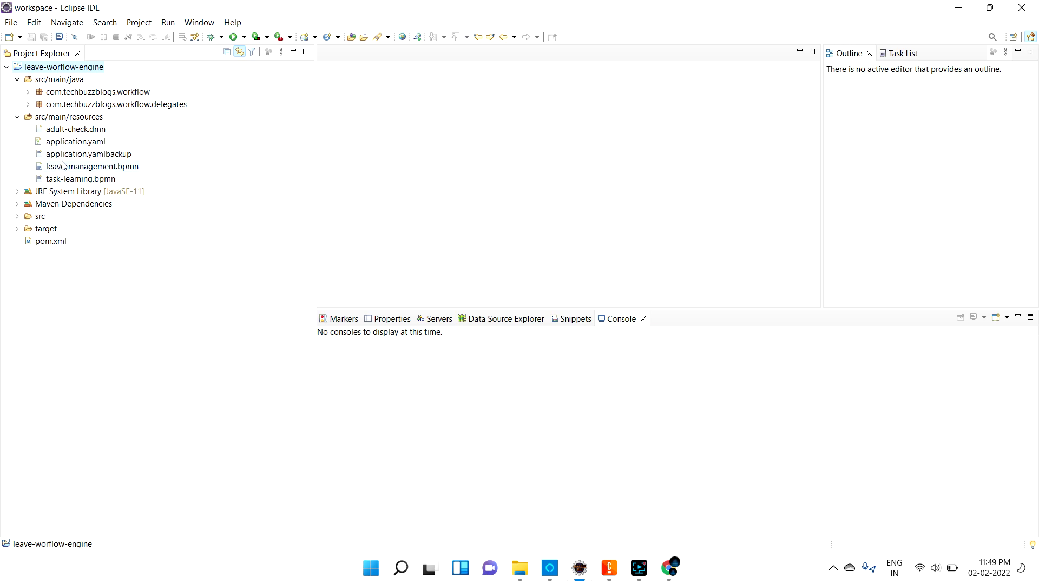
left_click(56, 180)
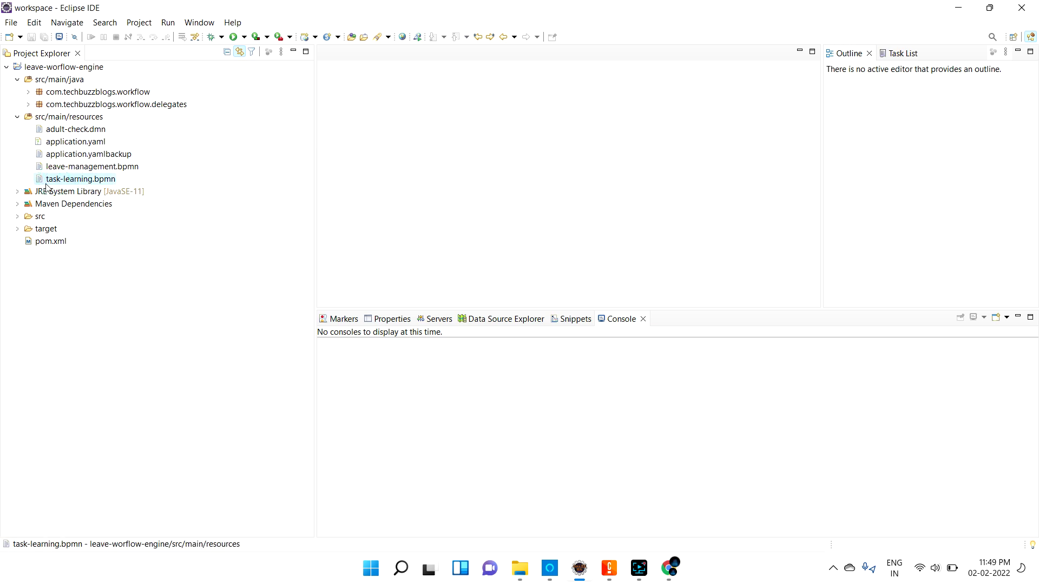
Create the package com.techbuzzblogs.workflow.tasks under src/main/java
right_click(56, 80)
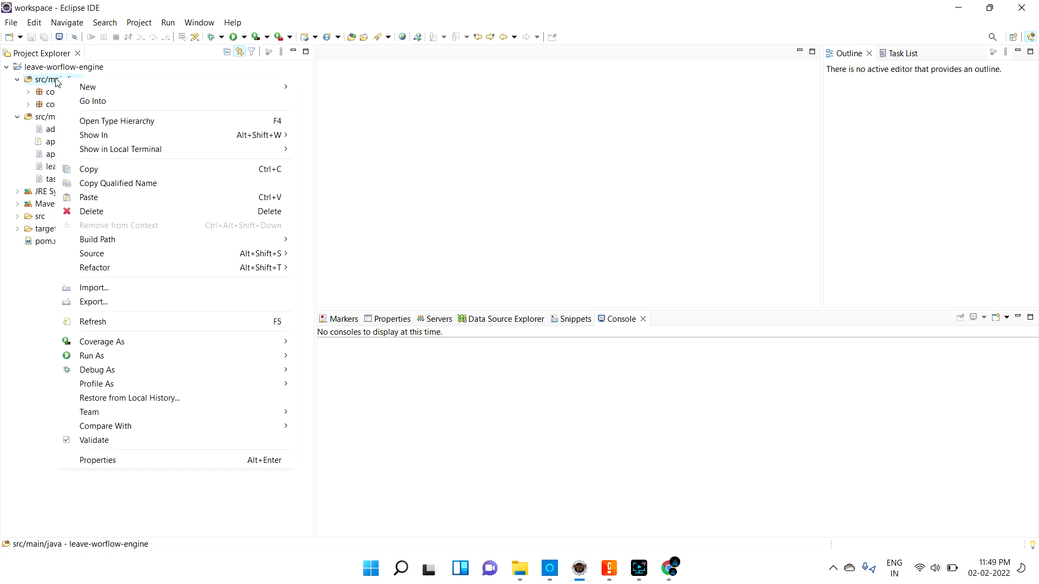
mouse_move(132, 87)
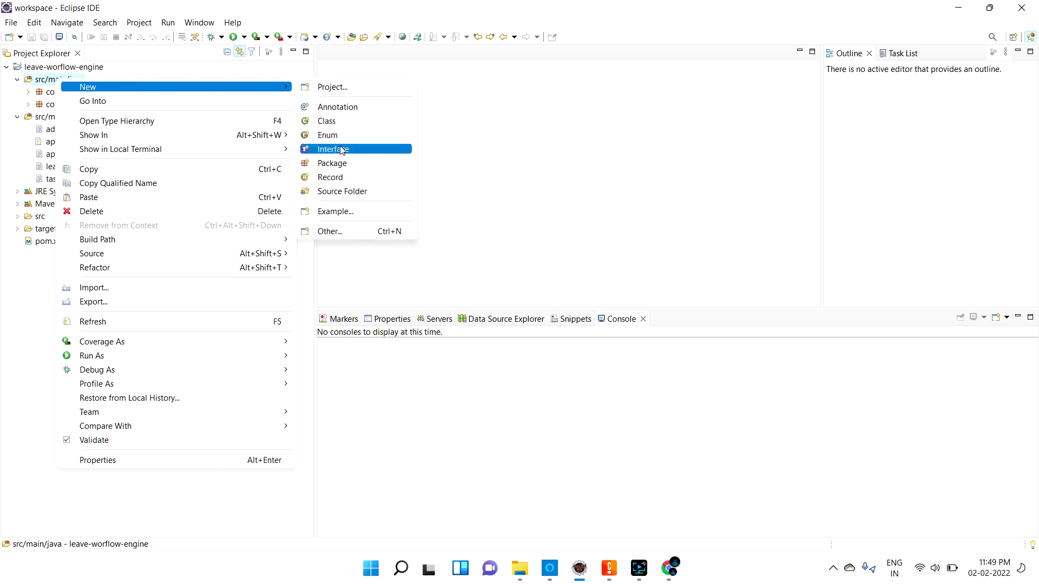
left_click(332, 163)
type("co")
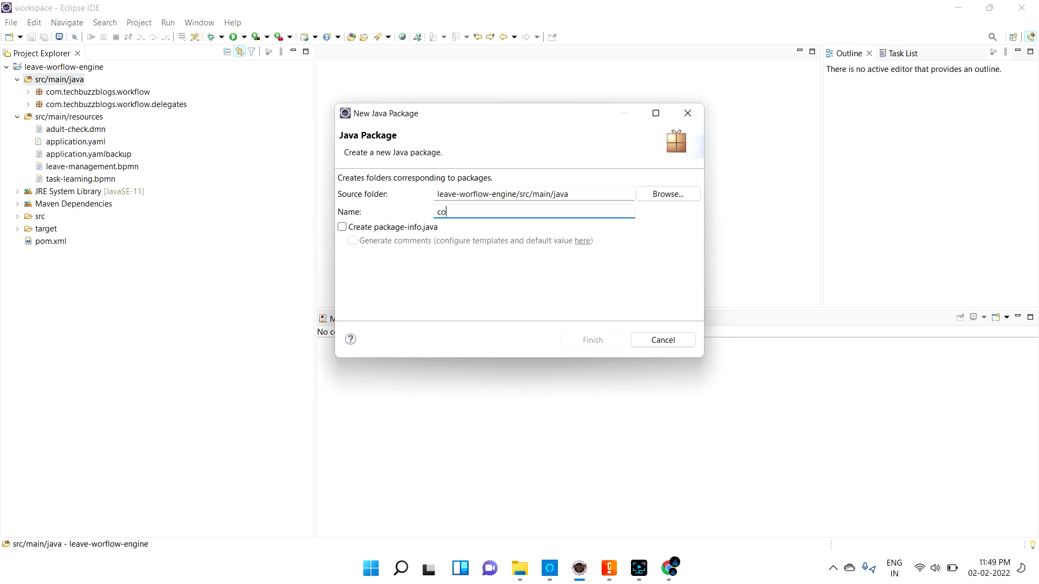
type("m.tech")
type("buzz")
type("ogs")
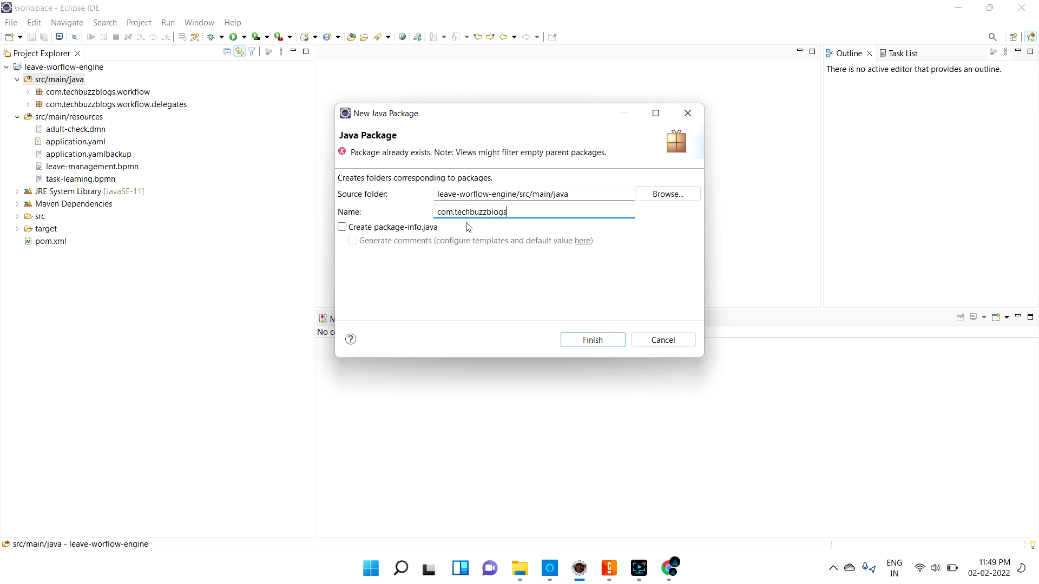
type(".workflow.delegates")
key("BackSpace")
key("BackSpace")
key("BackSpace")
key("BackSpace")
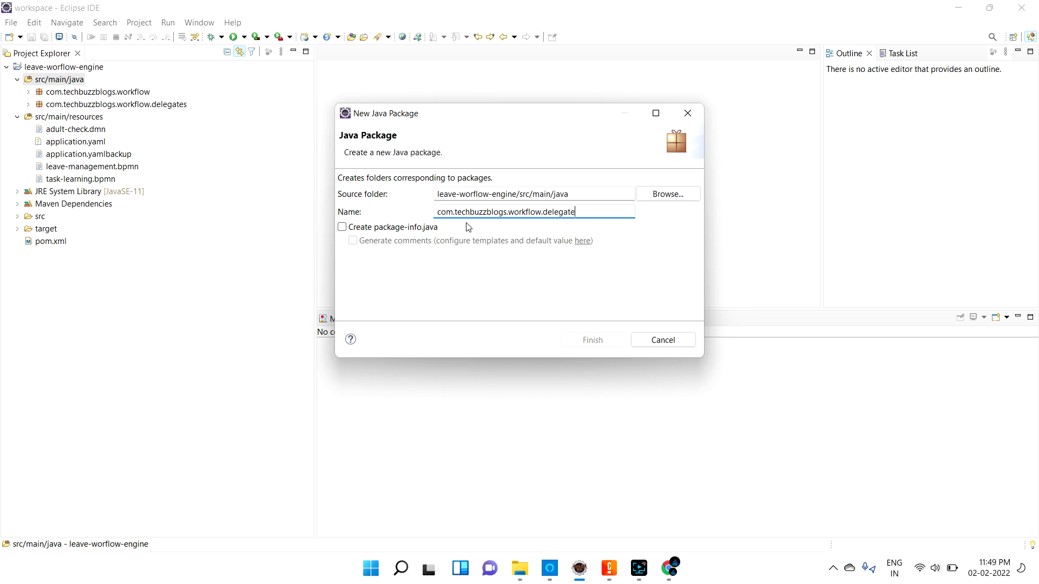
key("BackSpace")
key("BackSpace")
key("BackSpace")
key("BackSpace")
key("BackSpace")
type("task")
left_click(592, 340)
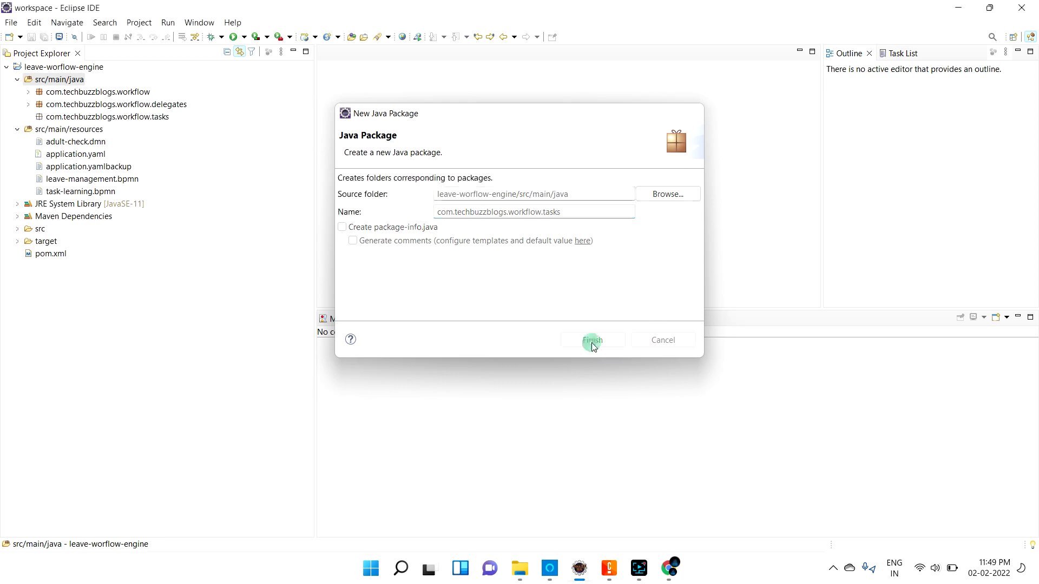
Create the WelcomeTasks class in com.techbuzzblogs.workflow.tasks and place the caret before its brace
right_click(104, 118)
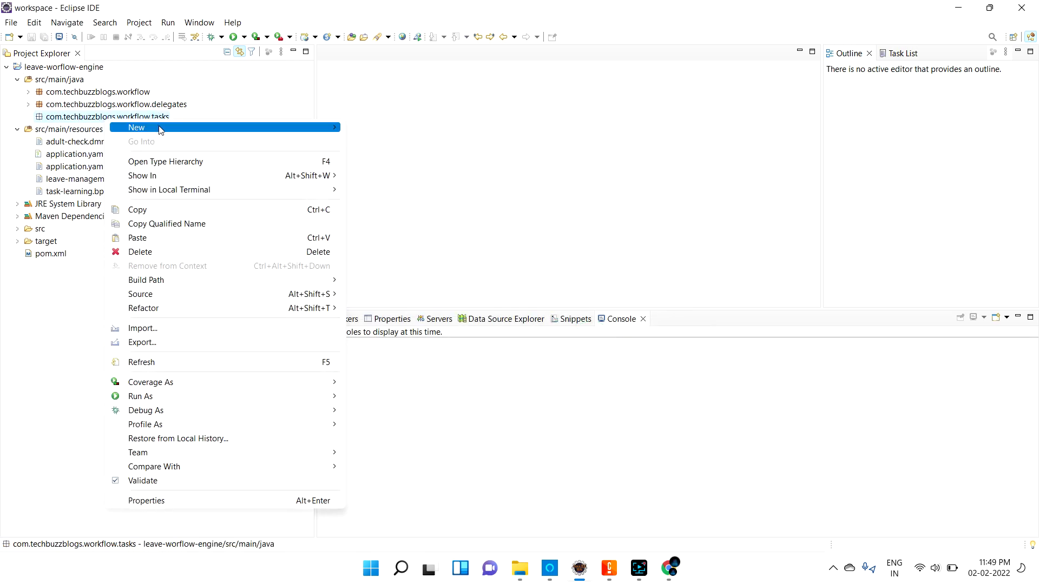
mouse_move(292, 127)
left_click(377, 162)
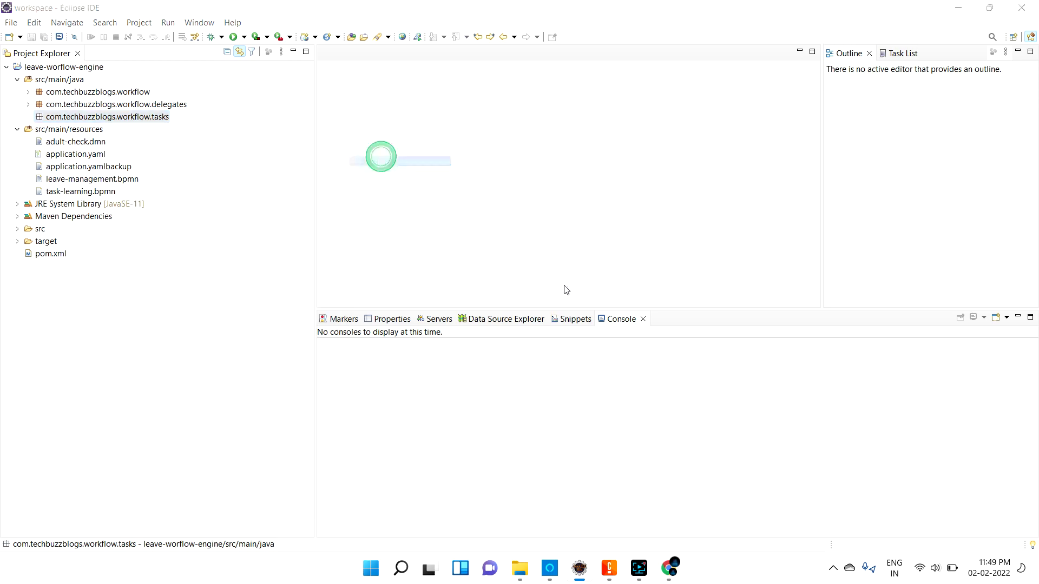
type("Welc")
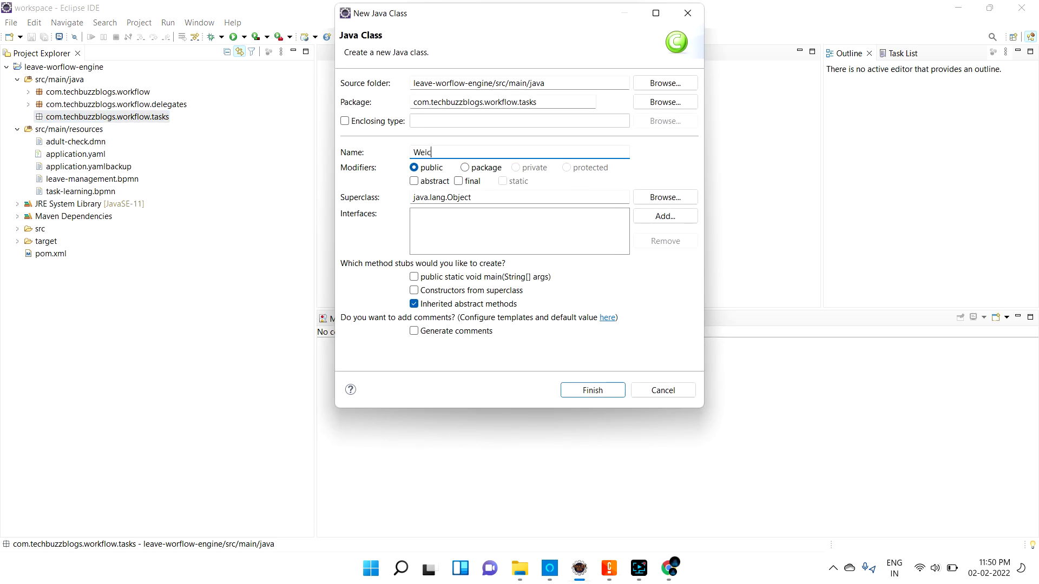
type("omeTasks")
left_click(586, 390)
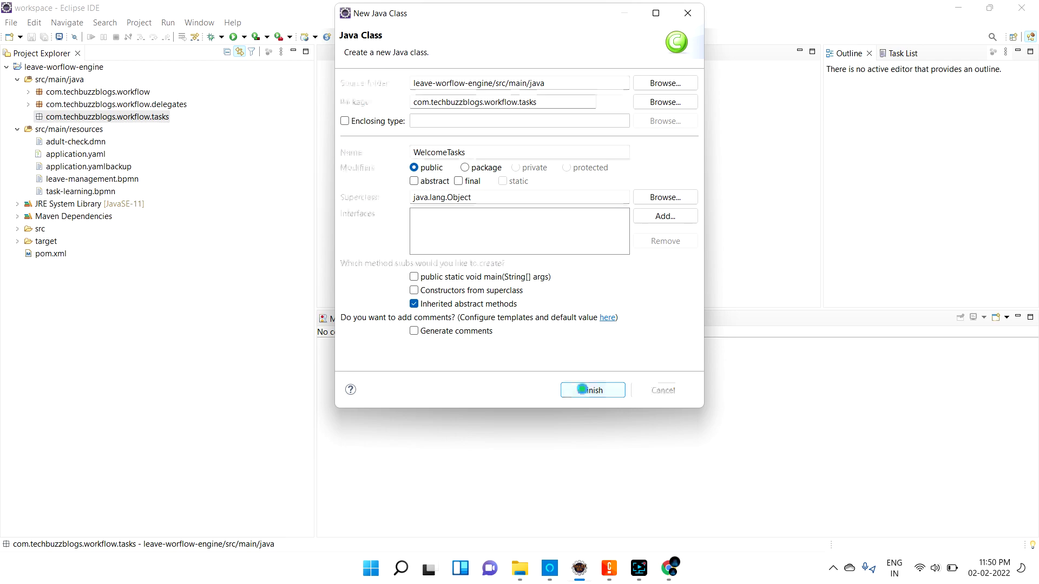
left_click(466, 92)
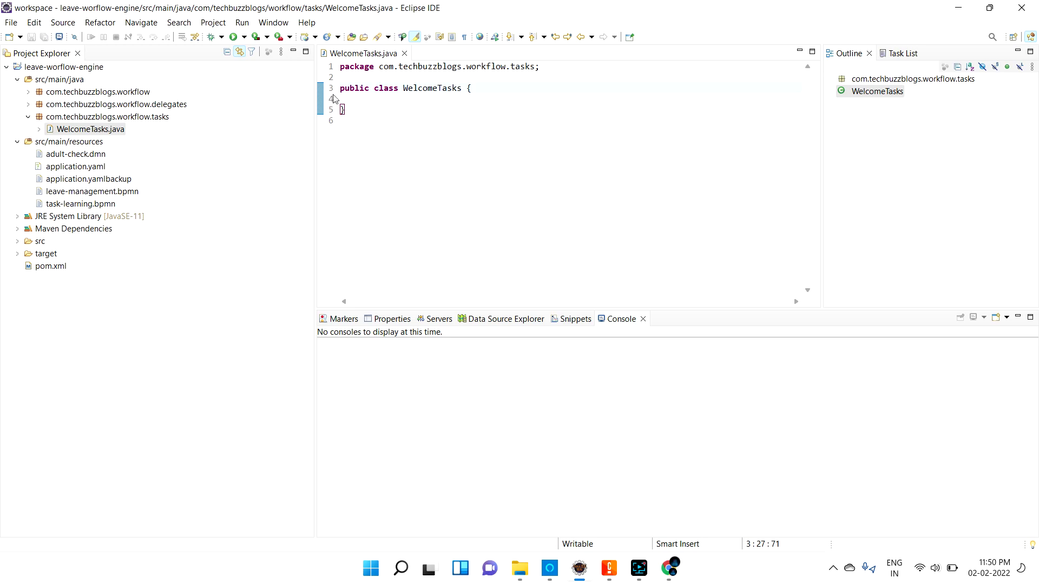
left_click(609, 568)
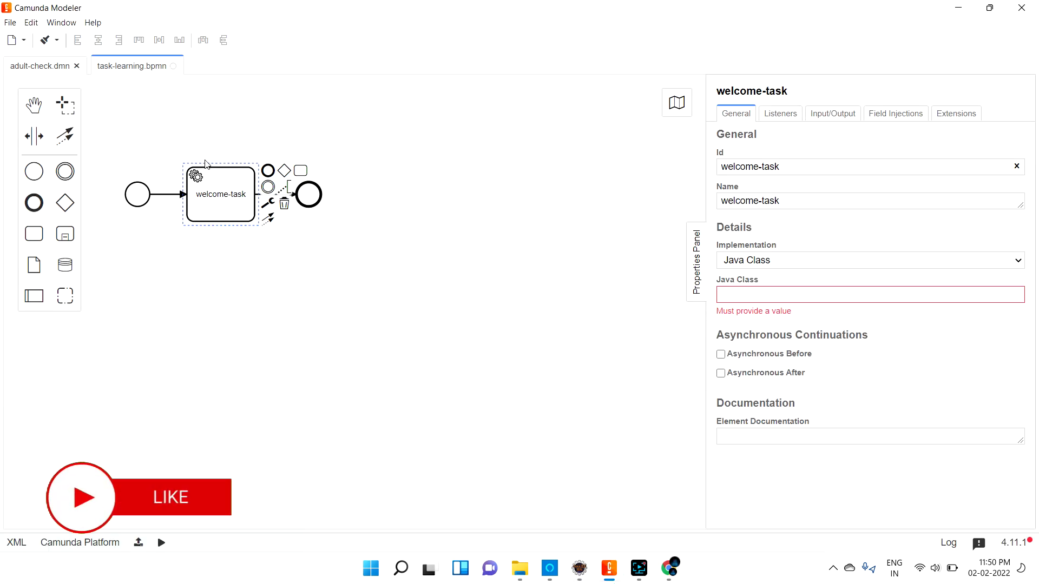
mouse_move(615, 573)
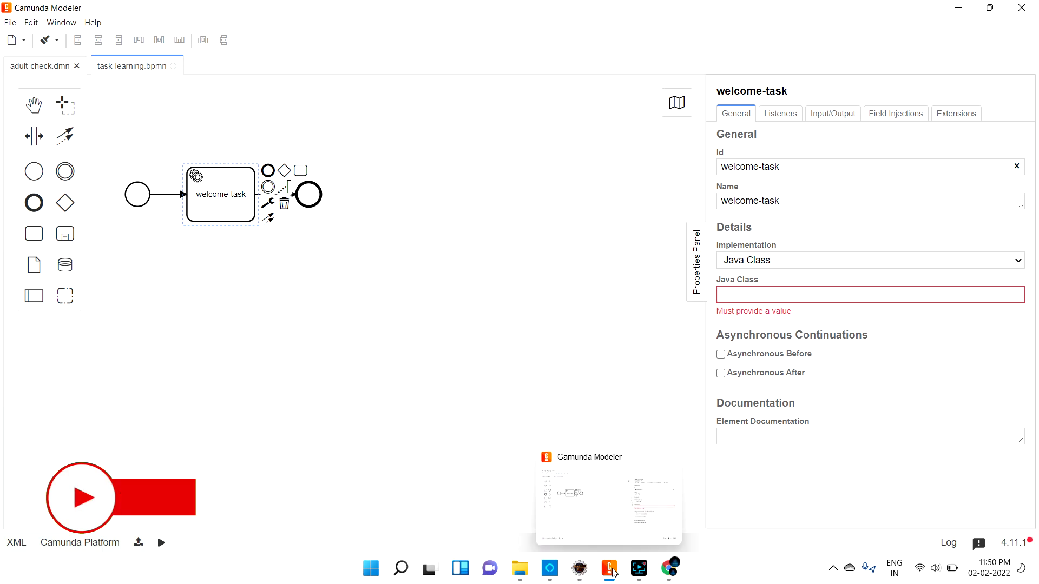
left_click(579, 568)
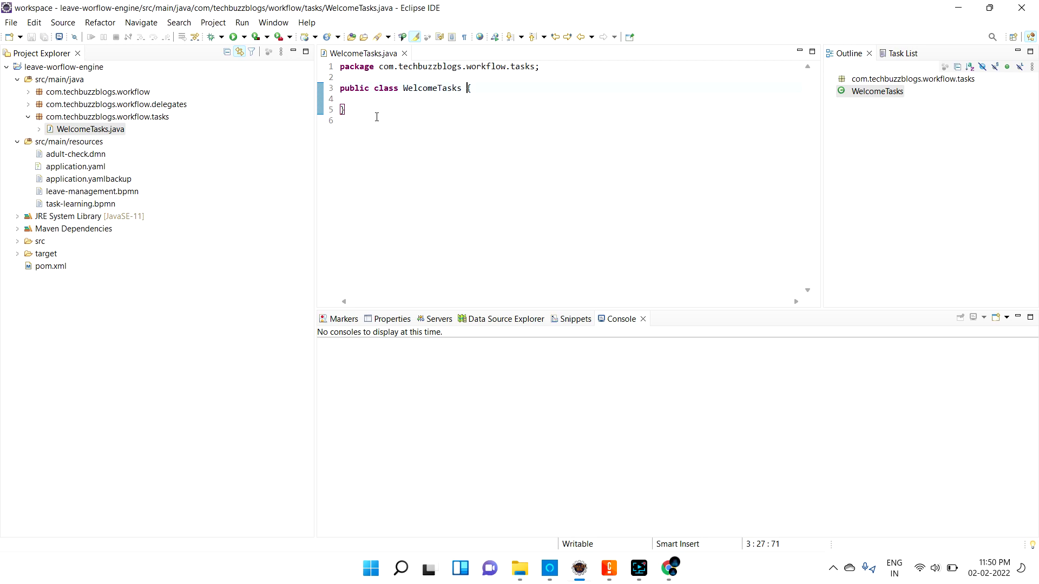
Make WelcomeTasks implement JavaDelegate with an empty execute stub, and save
type("implements JavaDelegate")
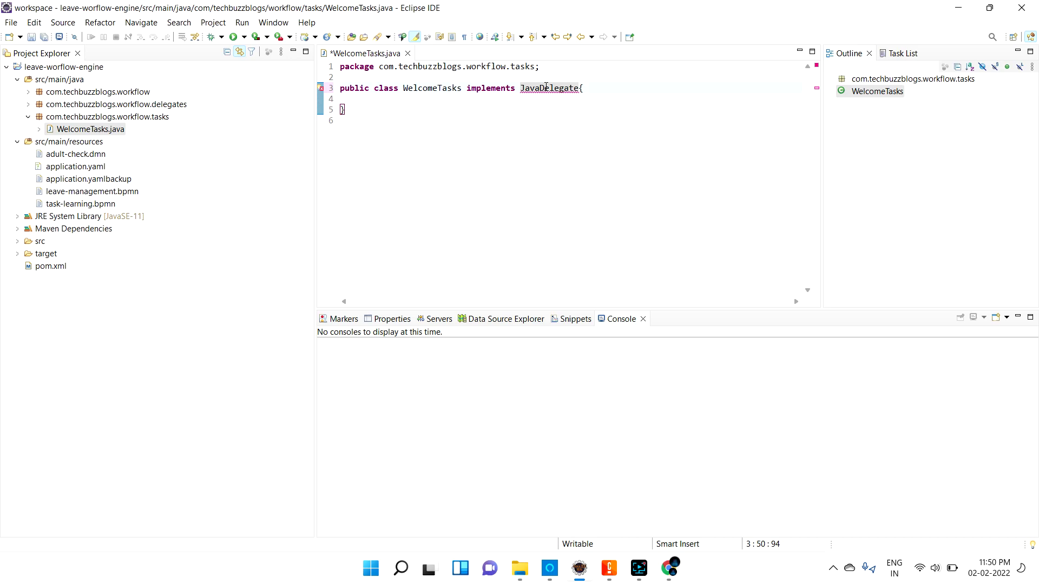
mouse_move(546, 87)
left_click(572, 130)
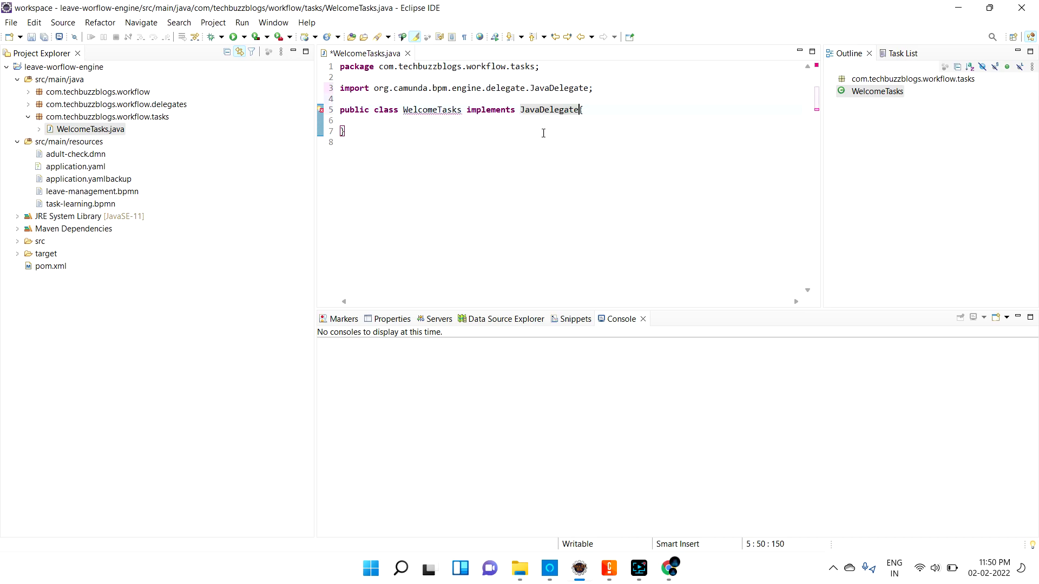
mouse_move(416, 110)
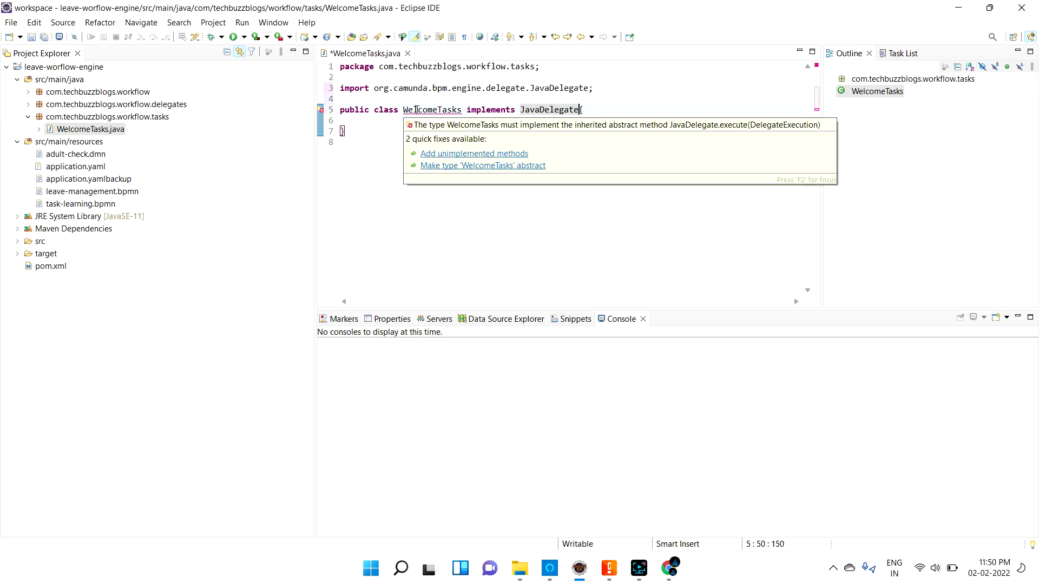
left_click(461, 153)
left_click_drag(379, 164, 546, 164)
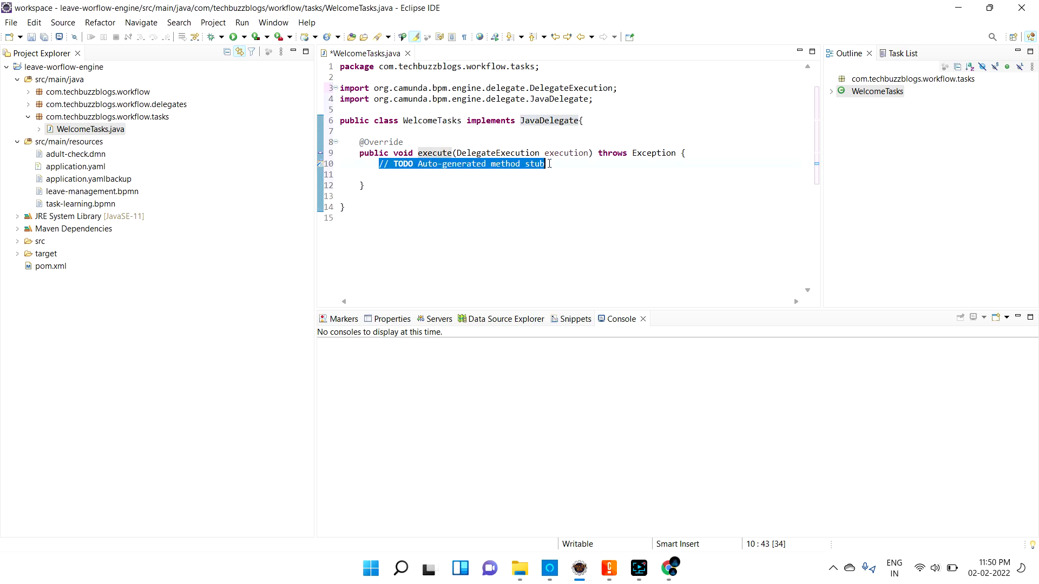
key("BackSpace")
key("ctrl+s")
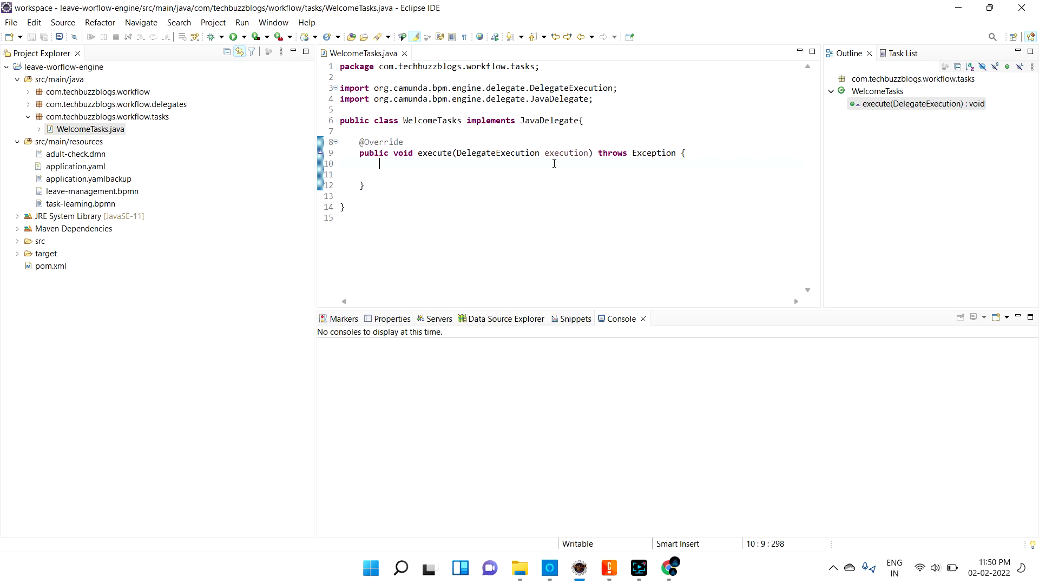
left_click(387, 110)
key("Return")
type("@Component")
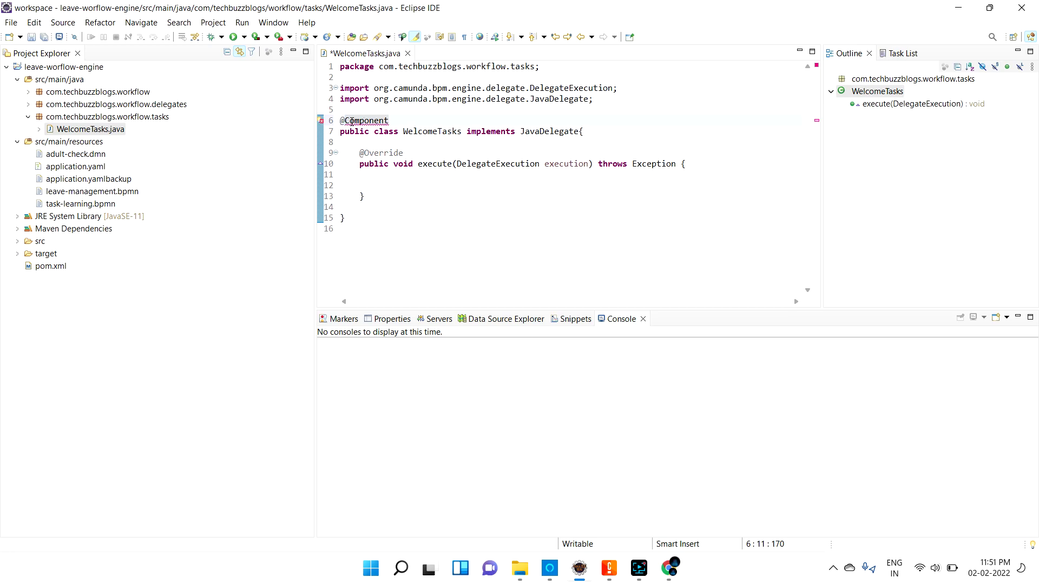
mouse_move(352, 121)
left_click(421, 165)
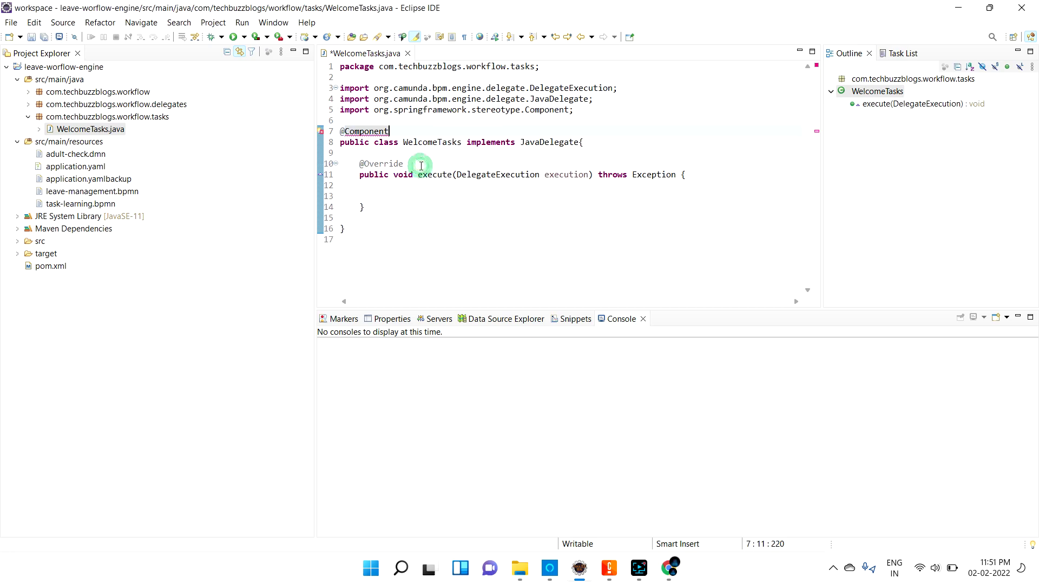